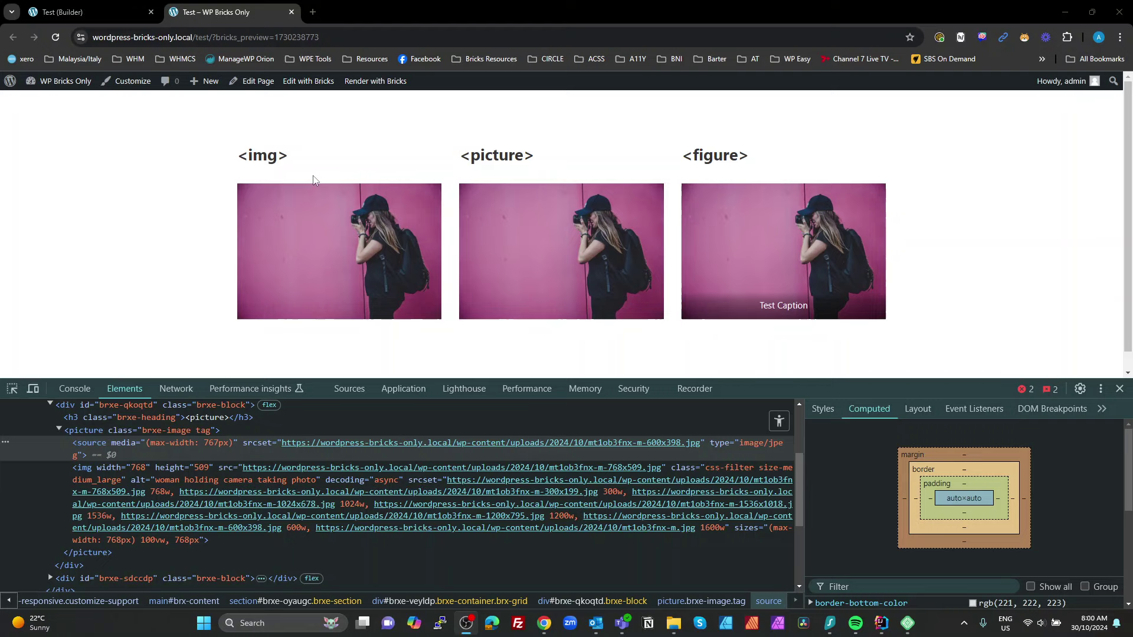
- Highlight the <img>, <picture> and <figure> column headings in turn to point them out
triple_click(298, 165)
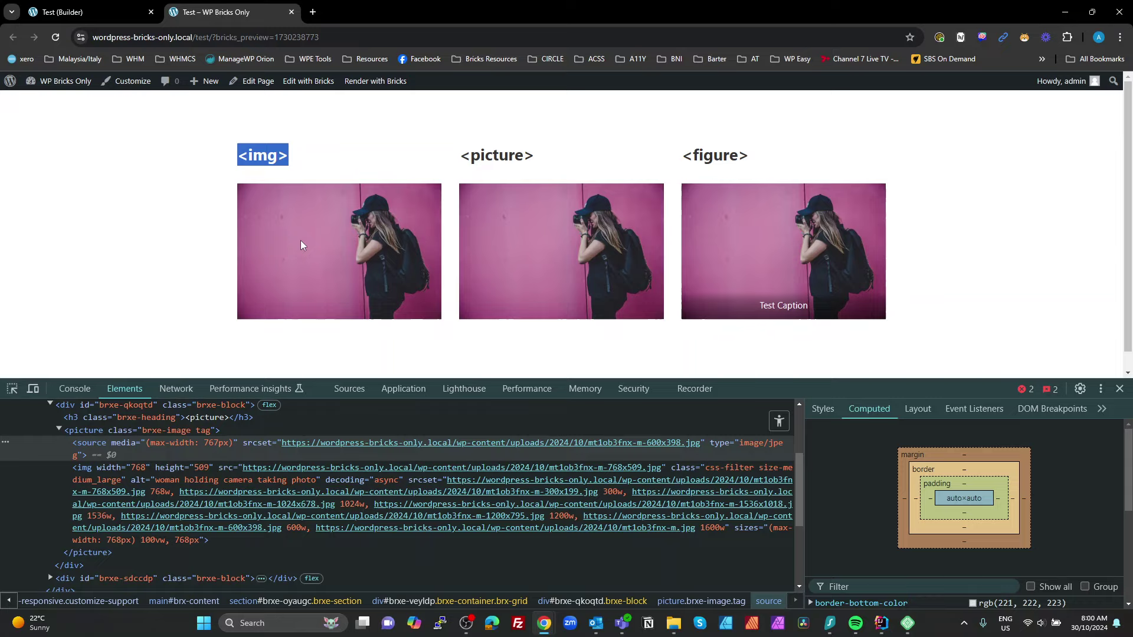
click(546, 165)
triple_click(546, 165)
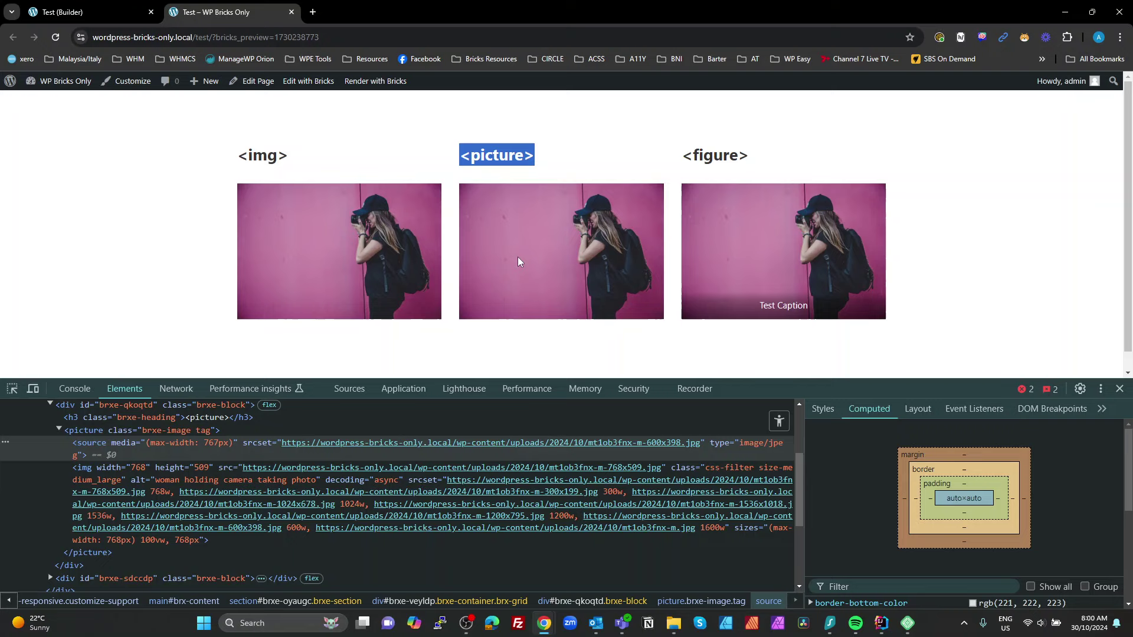
click(757, 161)
drag(757, 161, 680, 158)
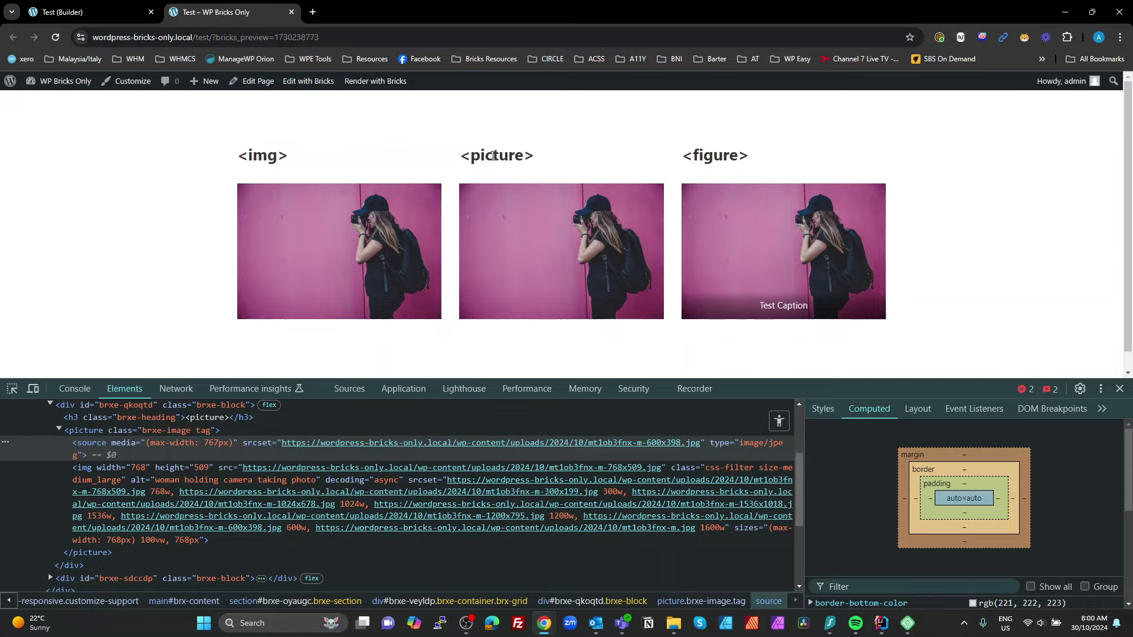
- Highlight the words img, picture and figure within the three headings
double_click(491, 154)
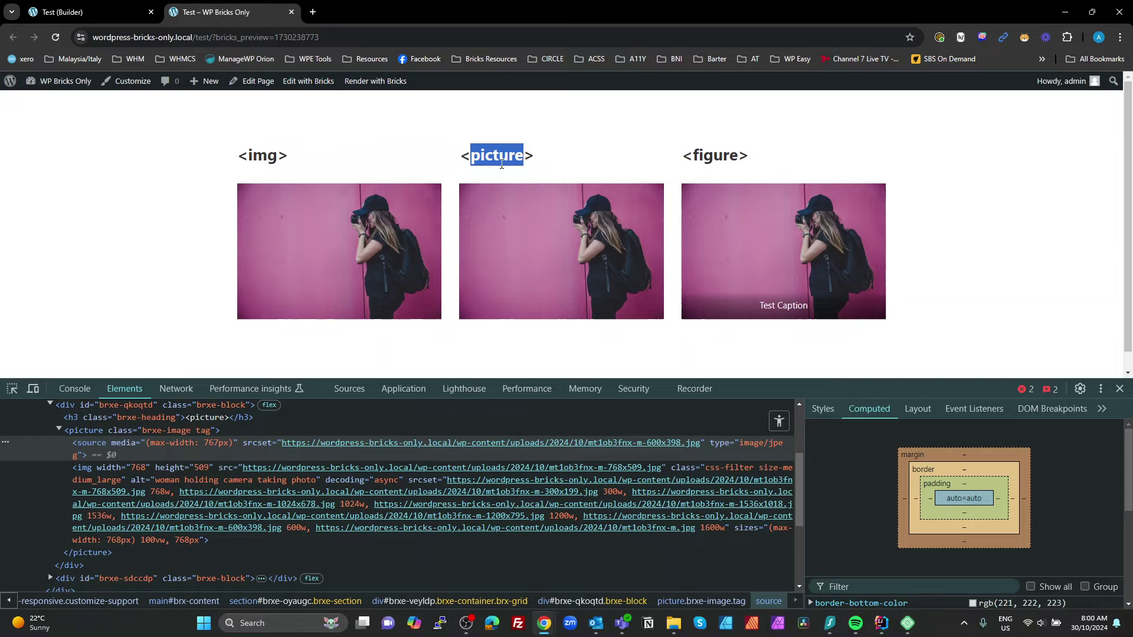
click(714, 153)
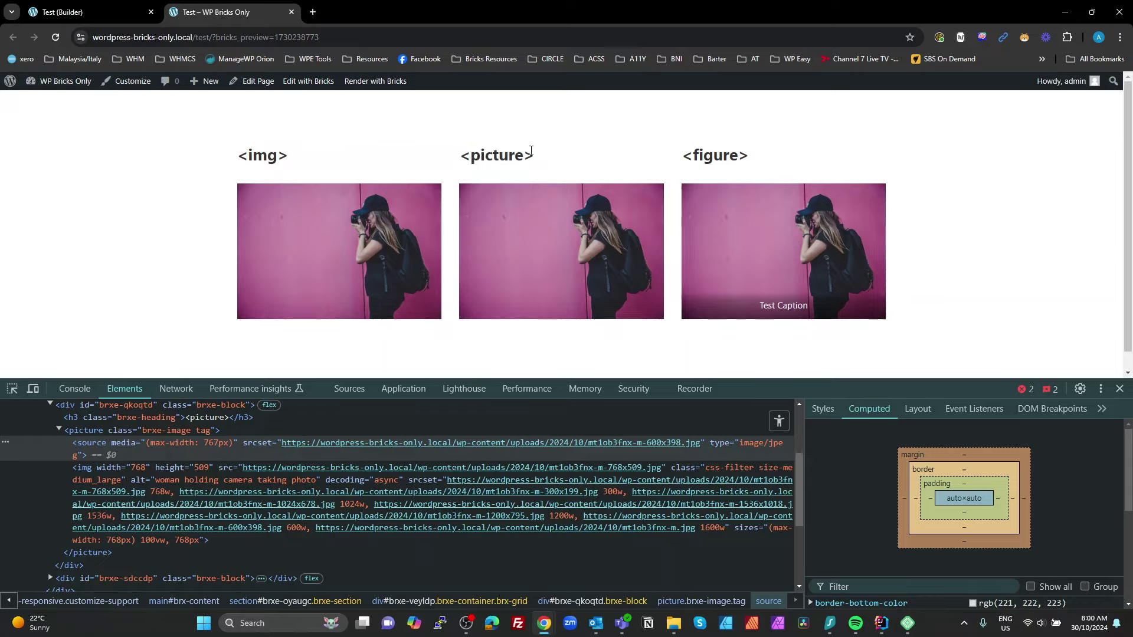
drag(290, 155, 236, 155)
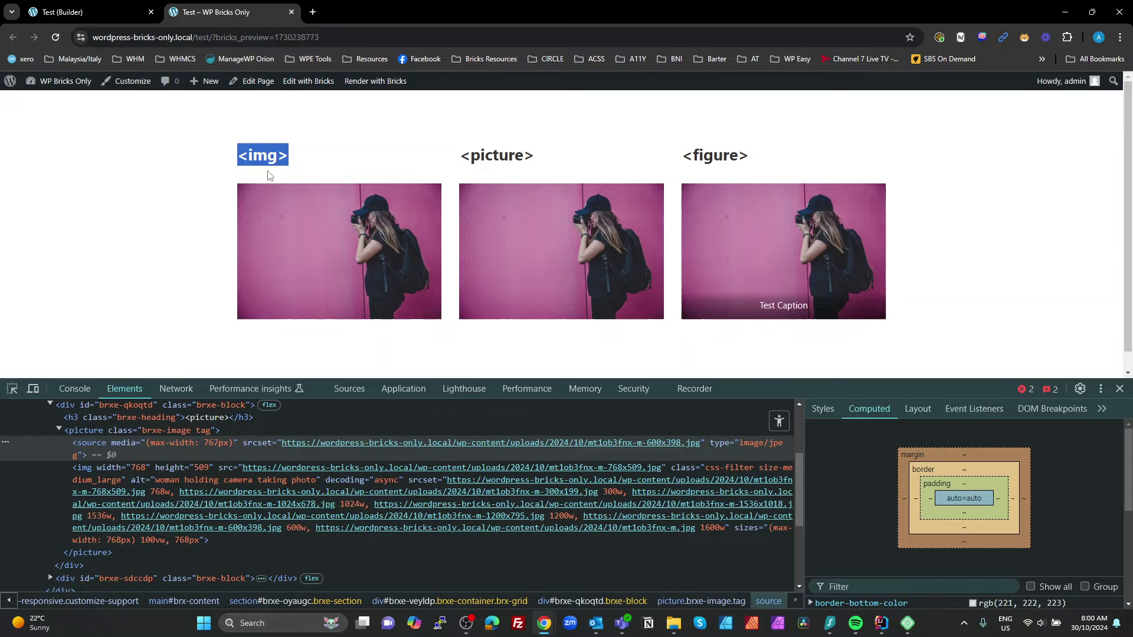
double_click(262, 156)
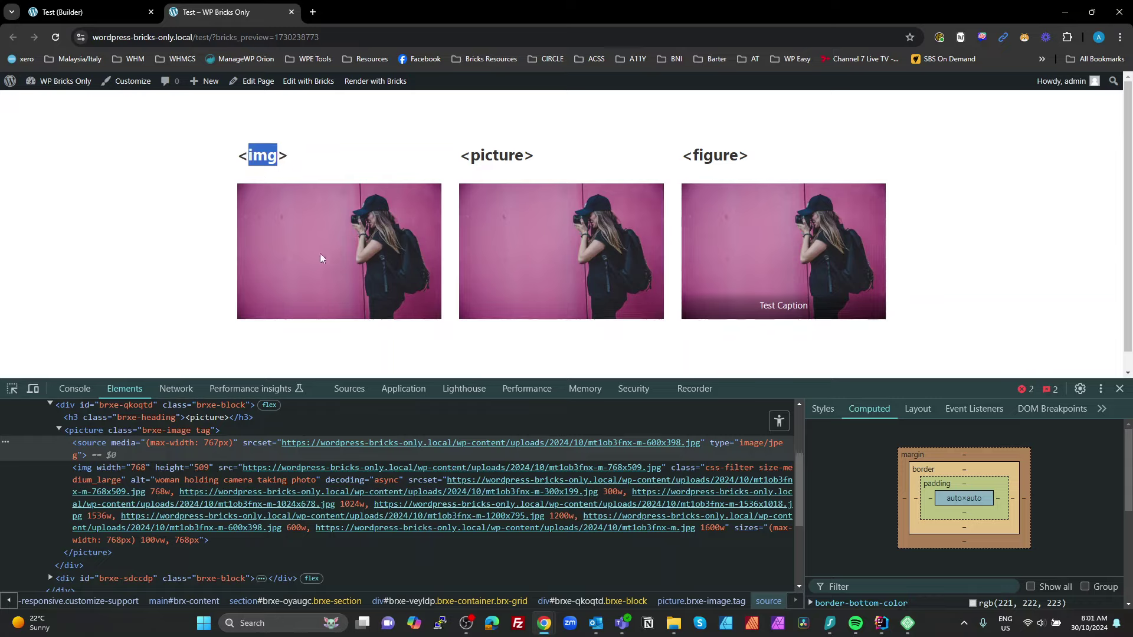
click(481, 172)
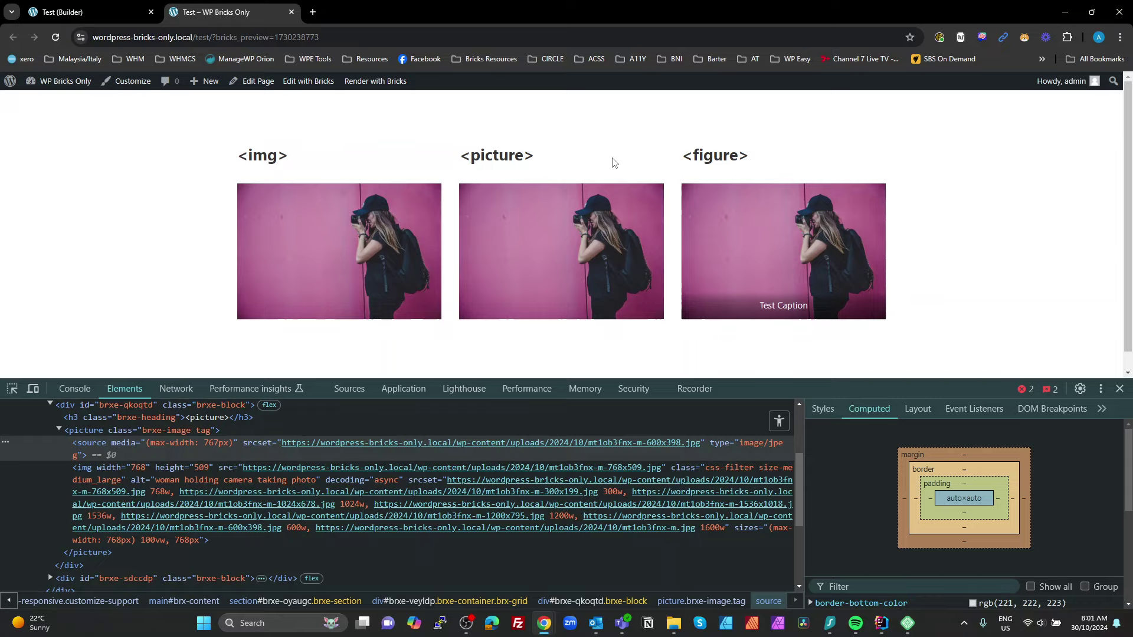
double_click(262, 154)
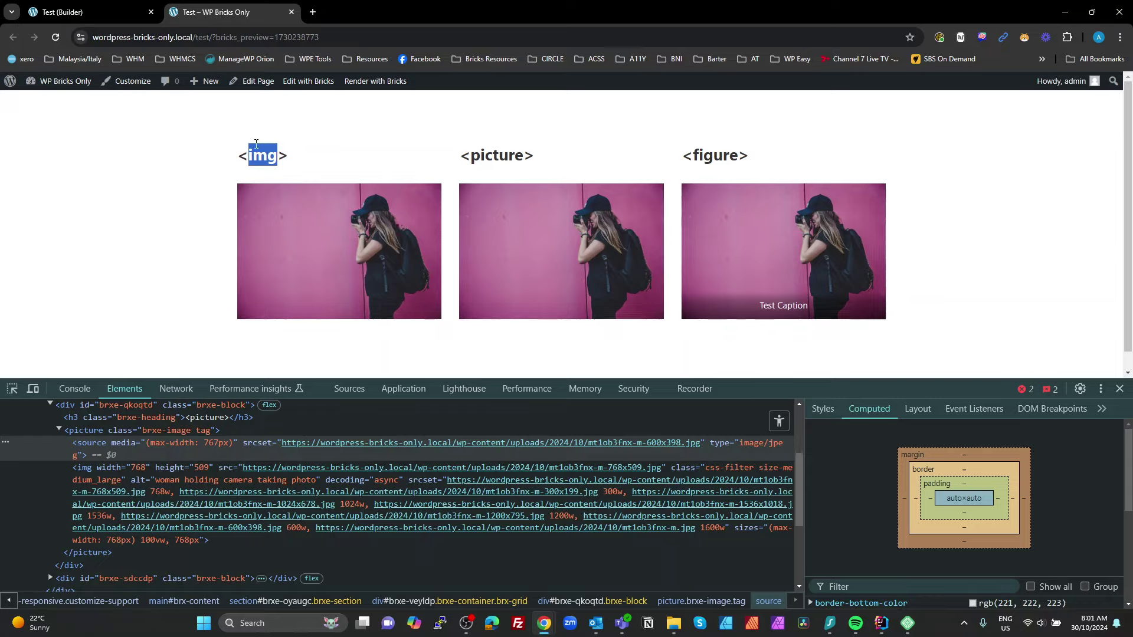
click(488, 156)
double_click(487, 156)
click(708, 165)
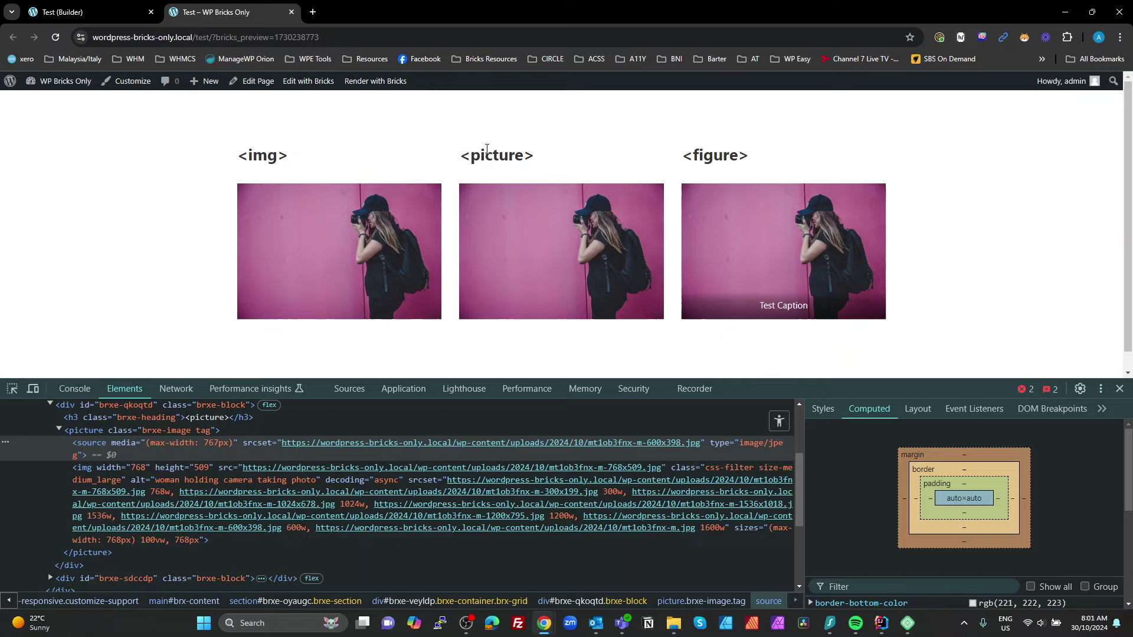
double_click(497, 156)
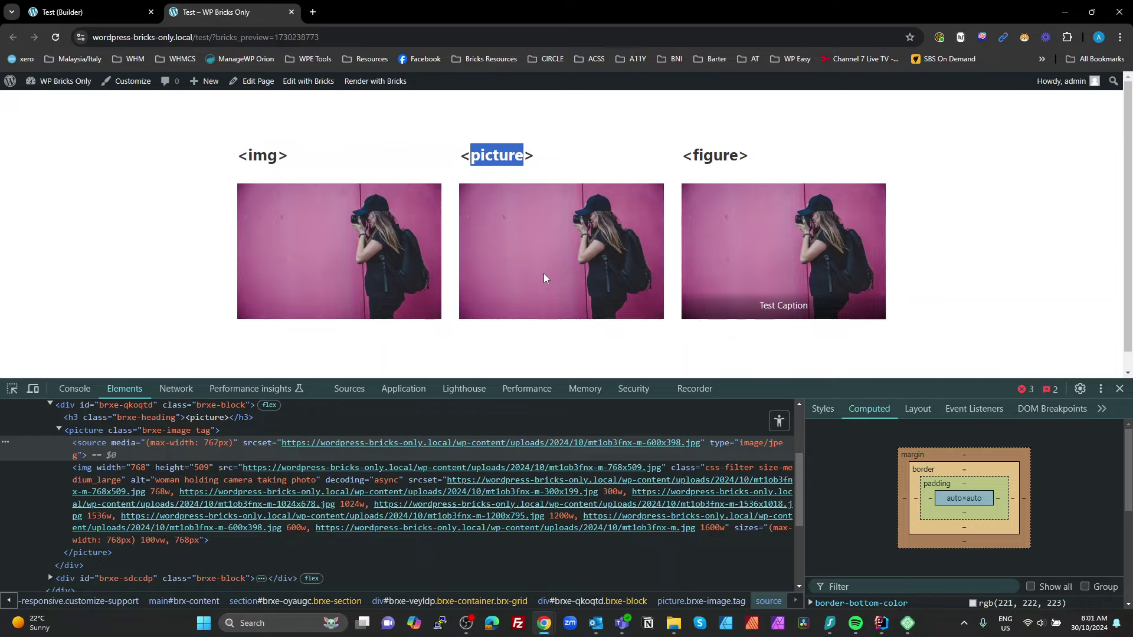
double_click(716, 157)
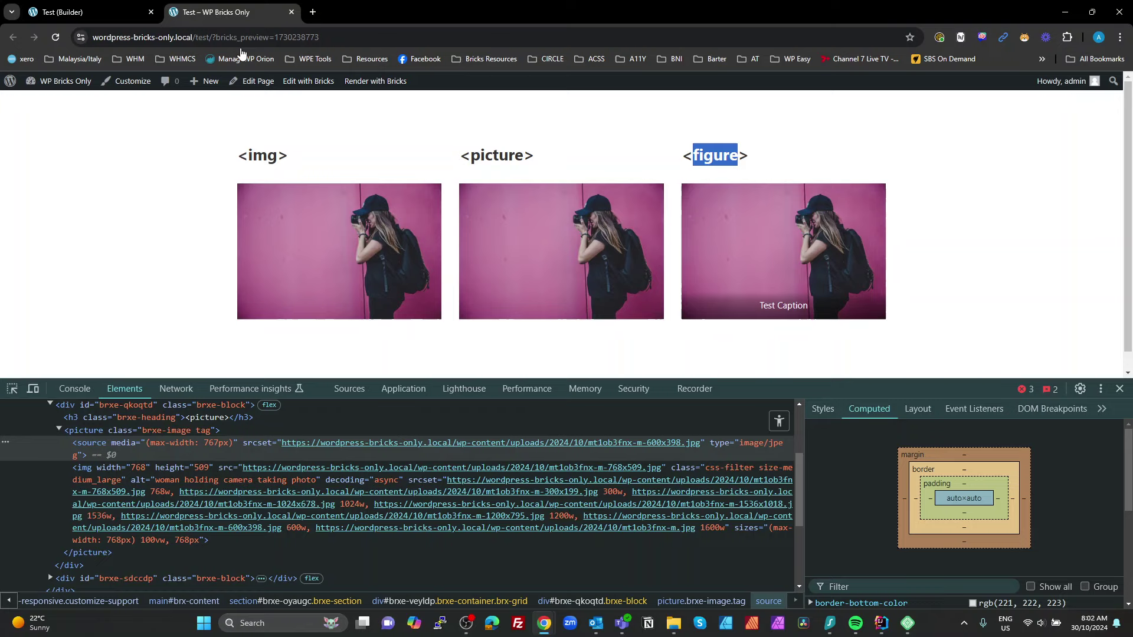
- Give the first img image a Custom caption reading 'Caption', save, and return to the preview
click(101, 13)
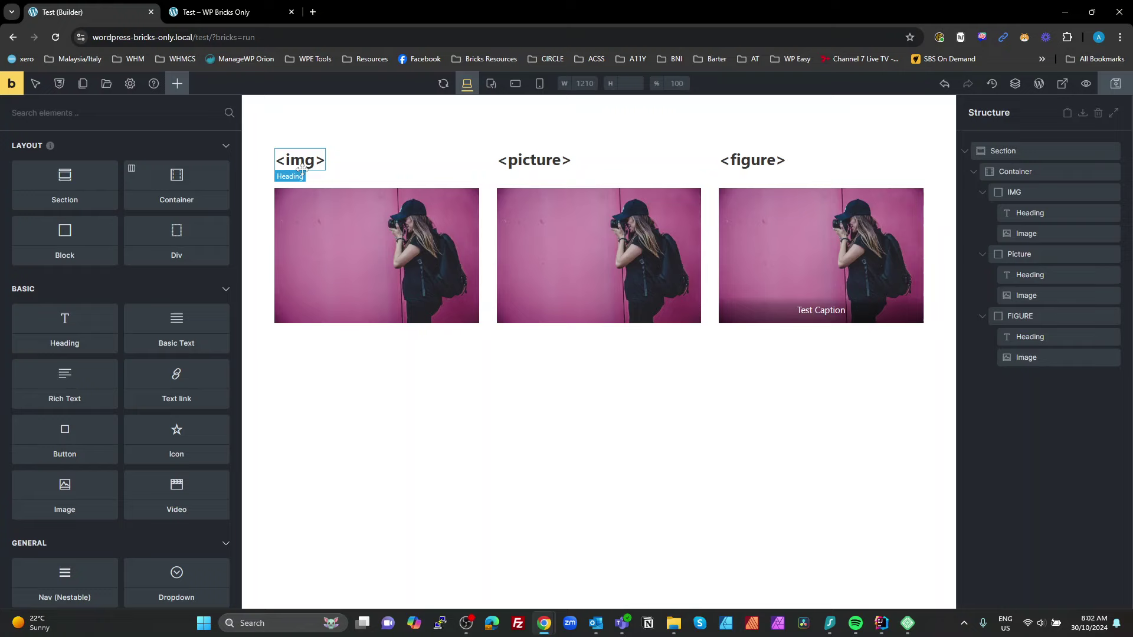
click(349, 217)
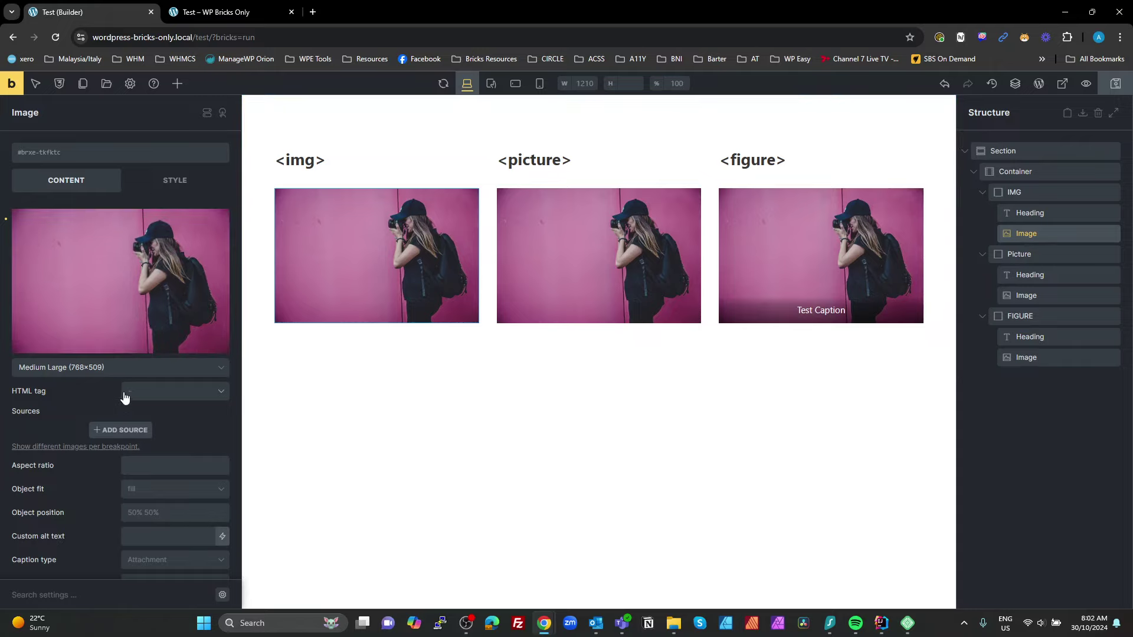
scroll(130, 369, down, 1)
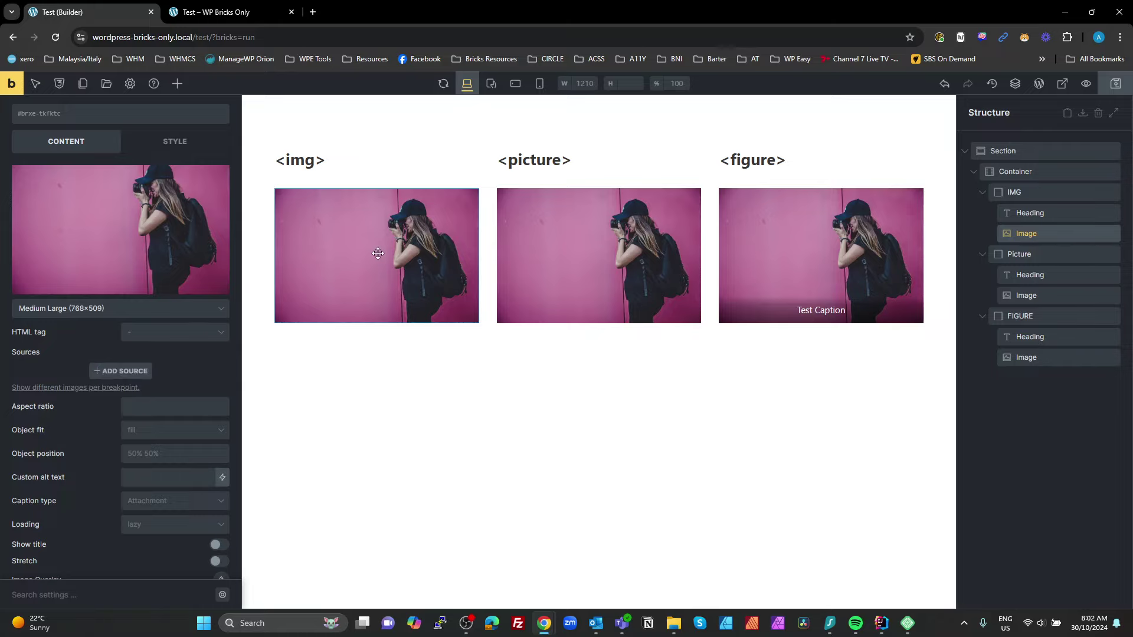
click(171, 502)
click(151, 556)
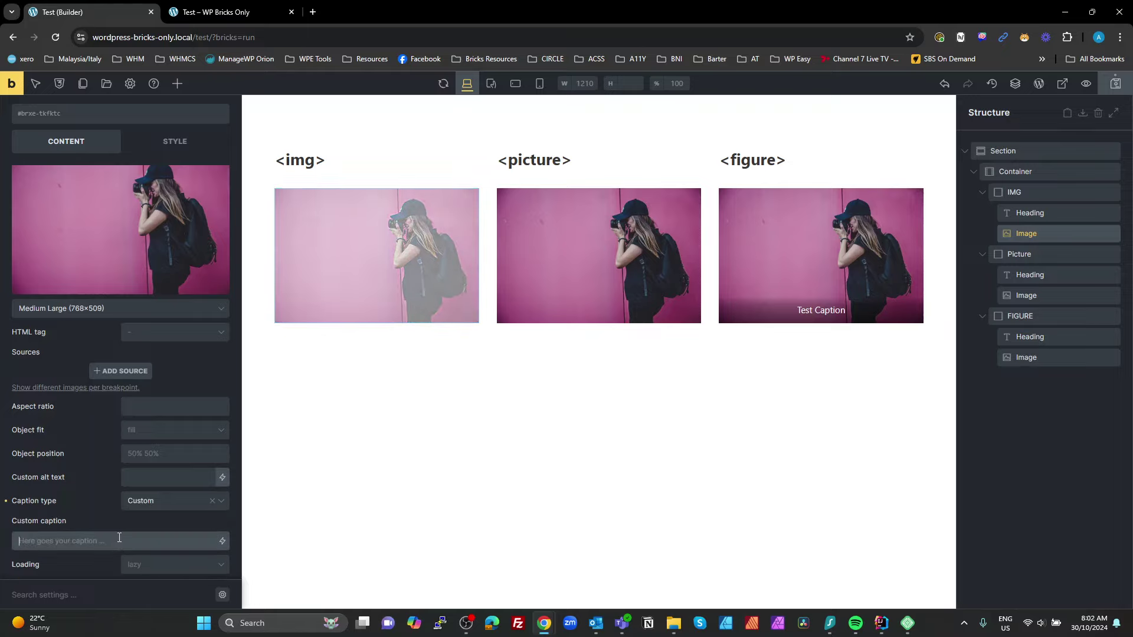
text(Caption)
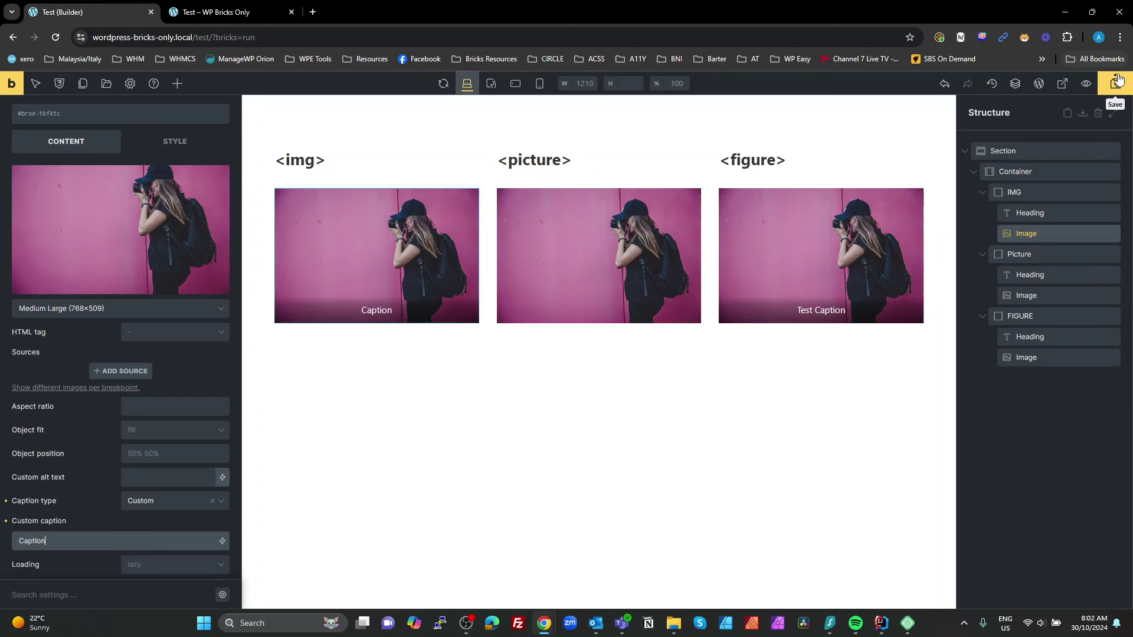
click(714, 79)
click(248, 12)
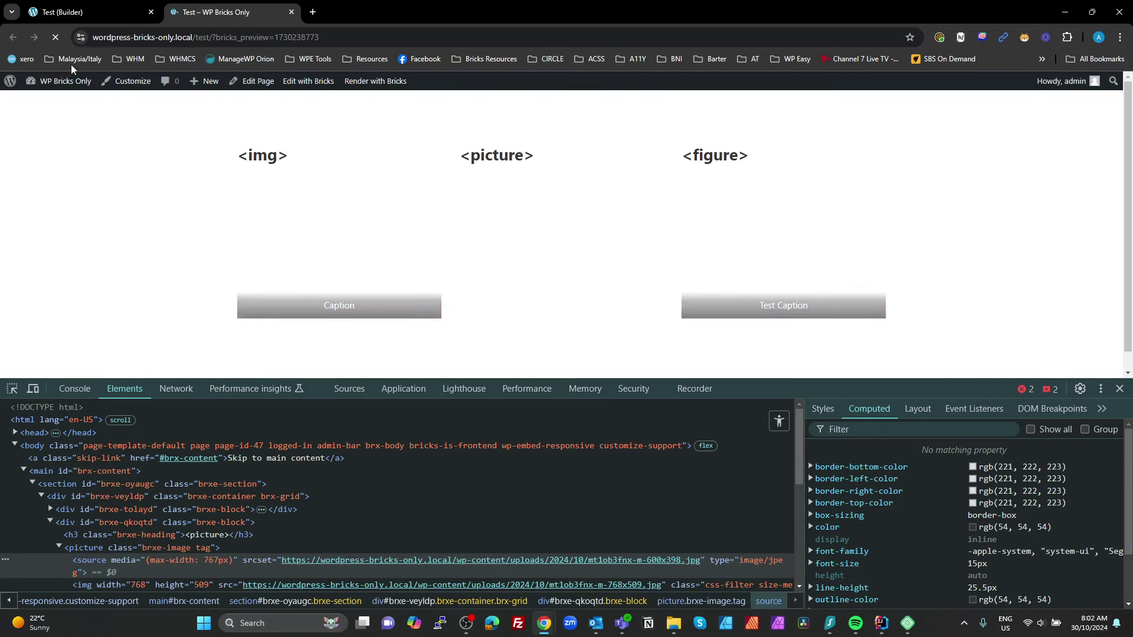
- Inspect the first image and select its figure element, then the 'Caption' figcaption in Elements
click(12, 389)
click(263, 259)
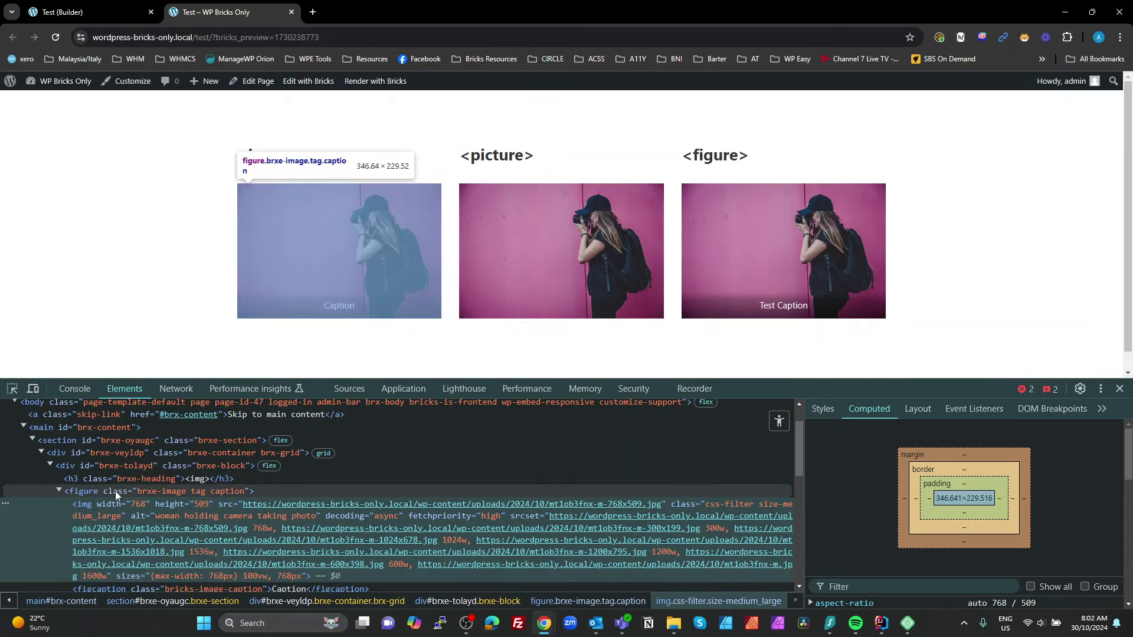
click(94, 490)
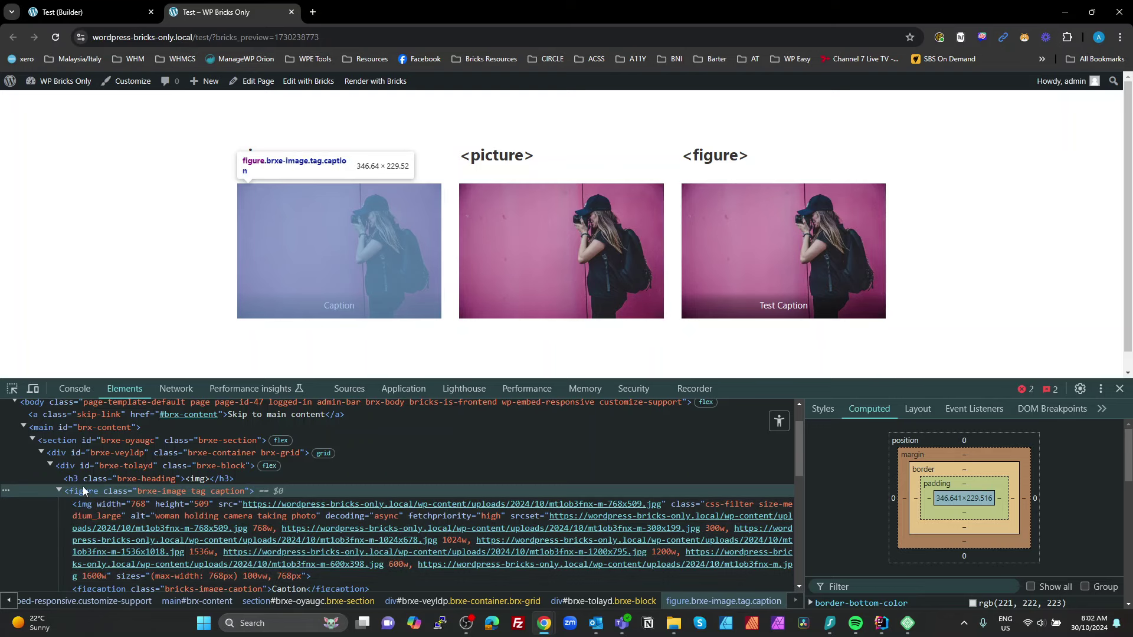
scroll(157, 504, down, 2)
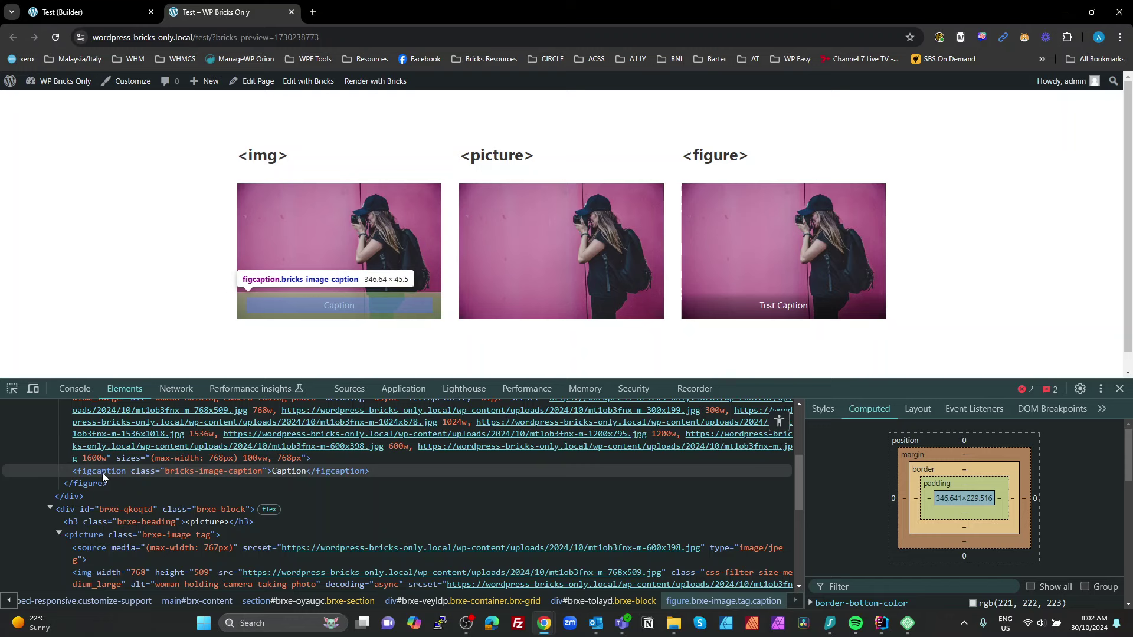
click(101, 472)
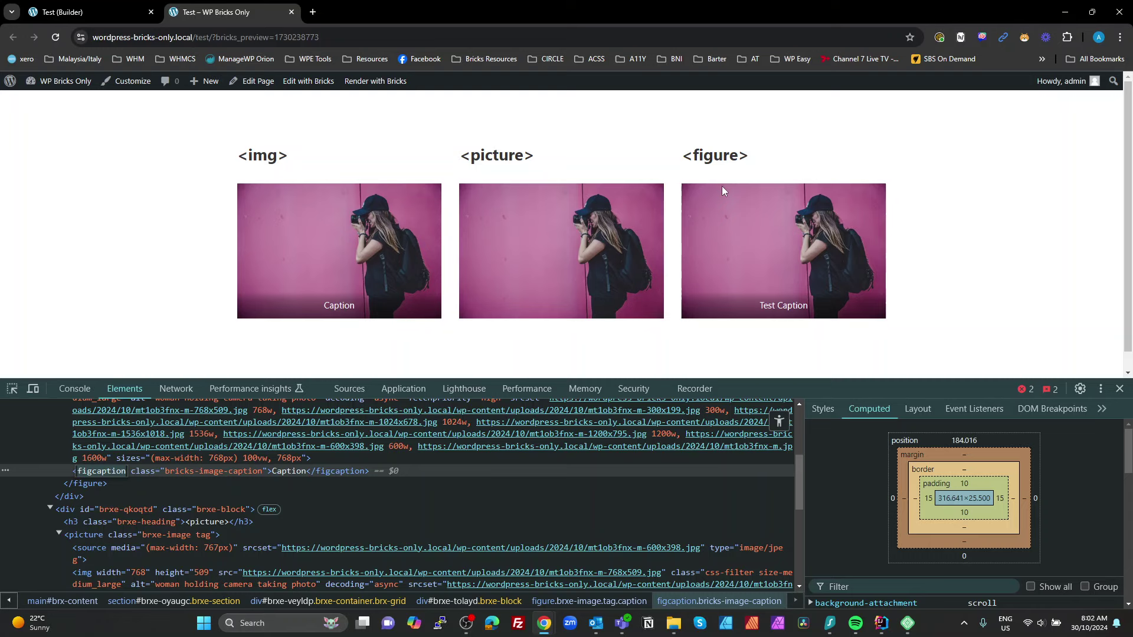
key(Tab)
key(Tab)
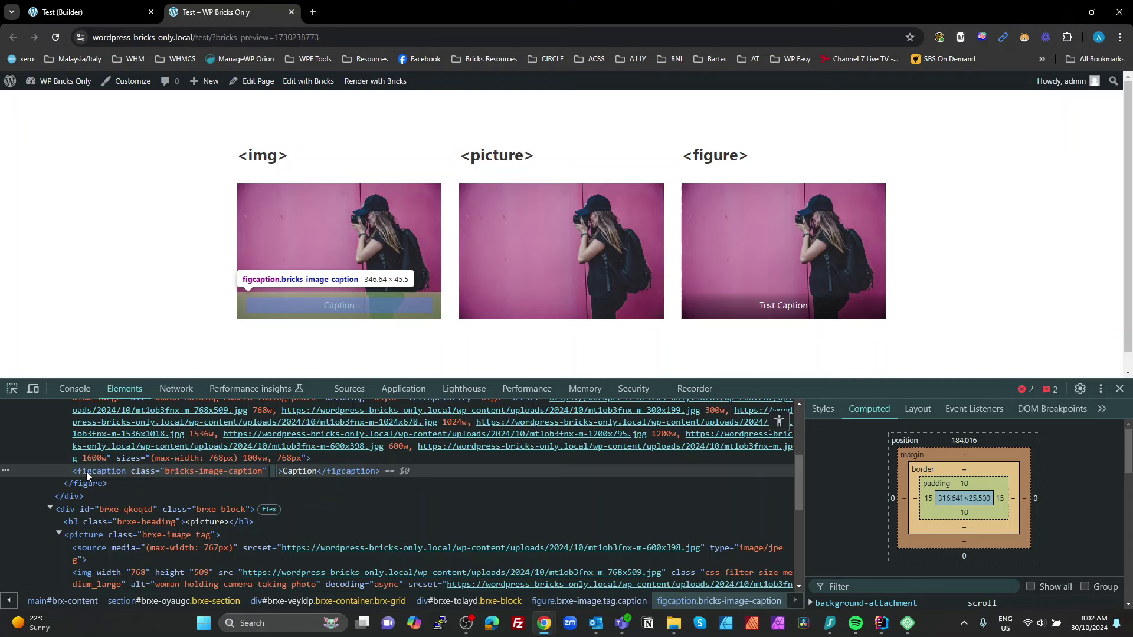
- Set the first image's caption back to Attachment, save, and open the live preview
click(122, 14)
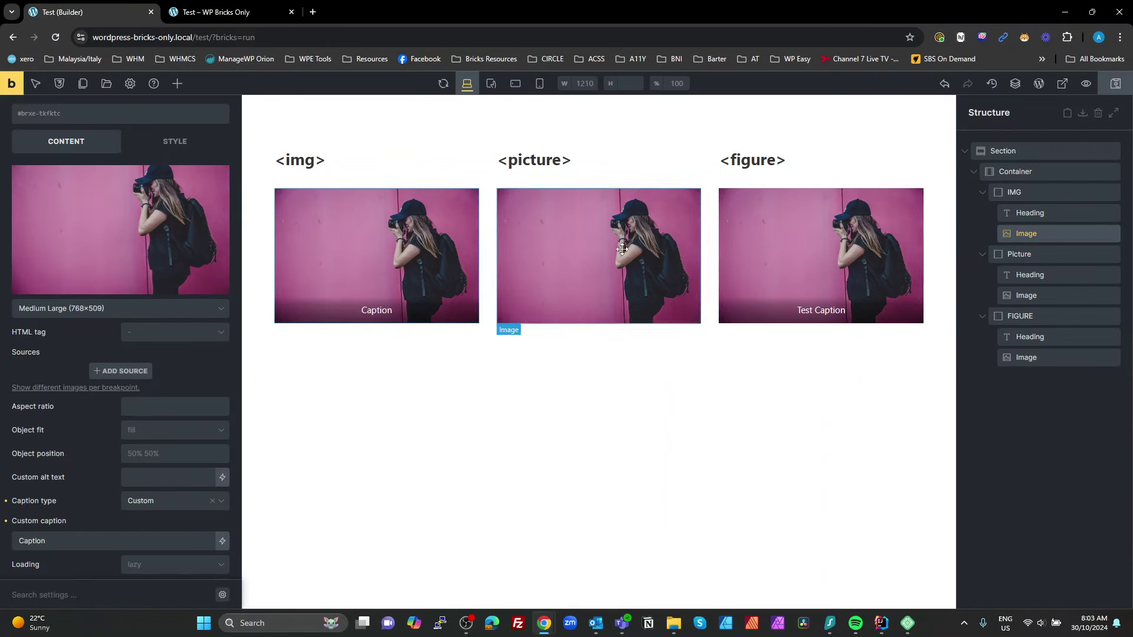
click(851, 216)
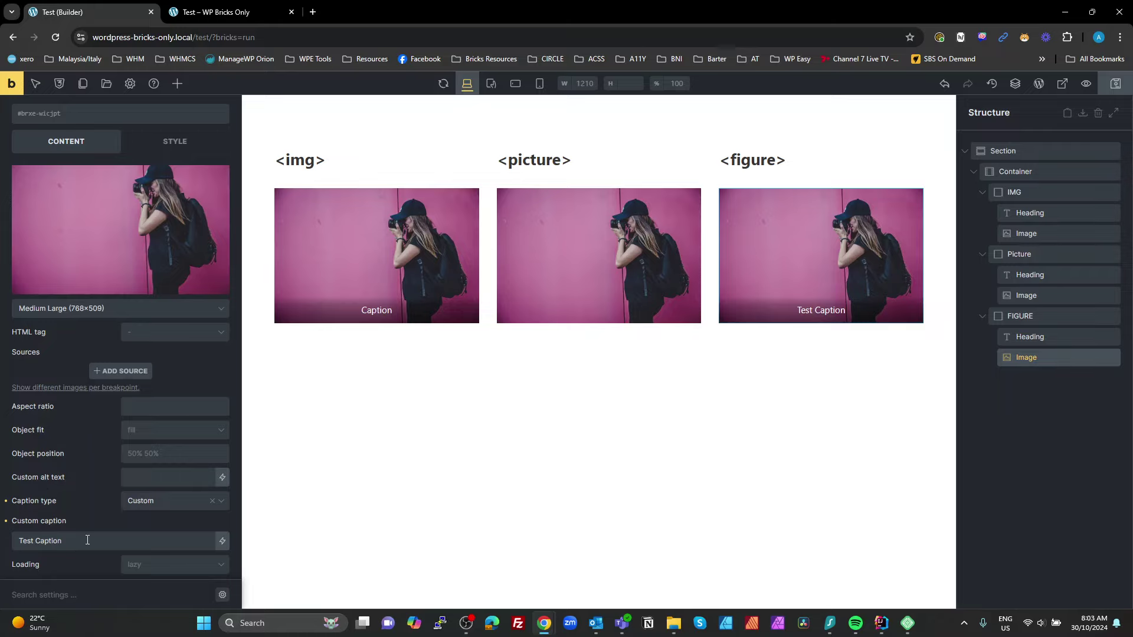
click(375, 263)
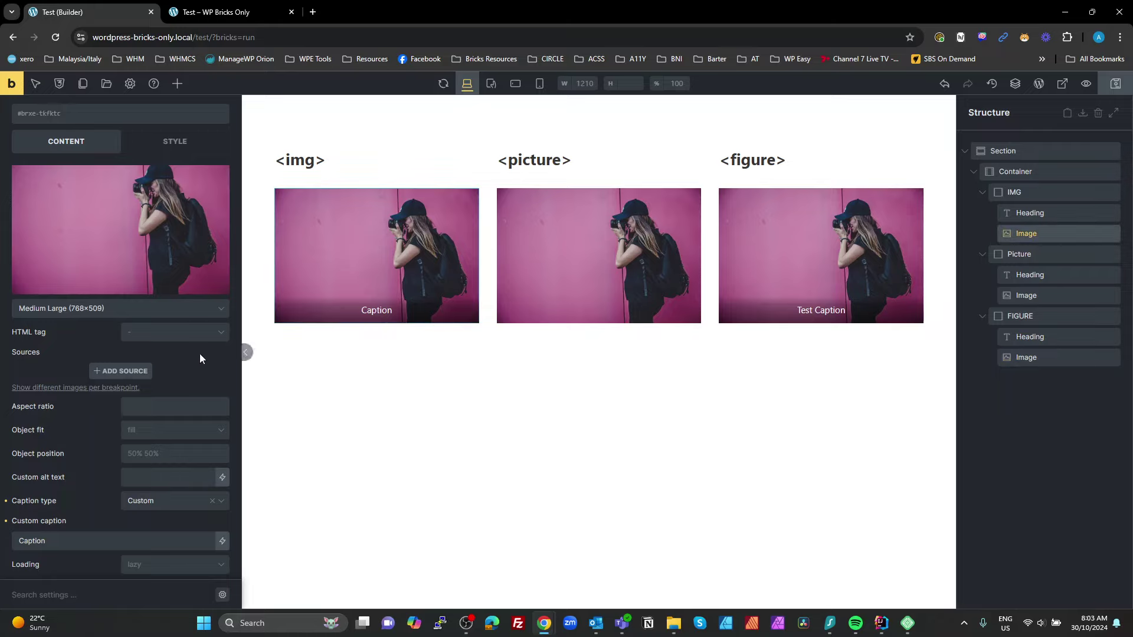
click(5, 501)
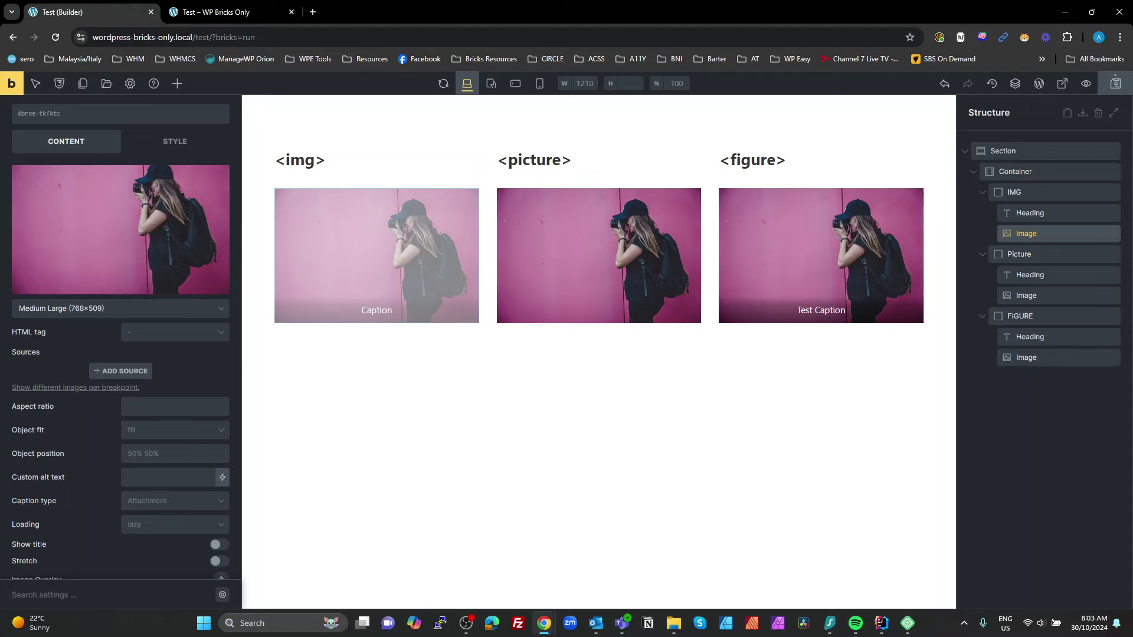
click(1115, 85)
click(255, 15)
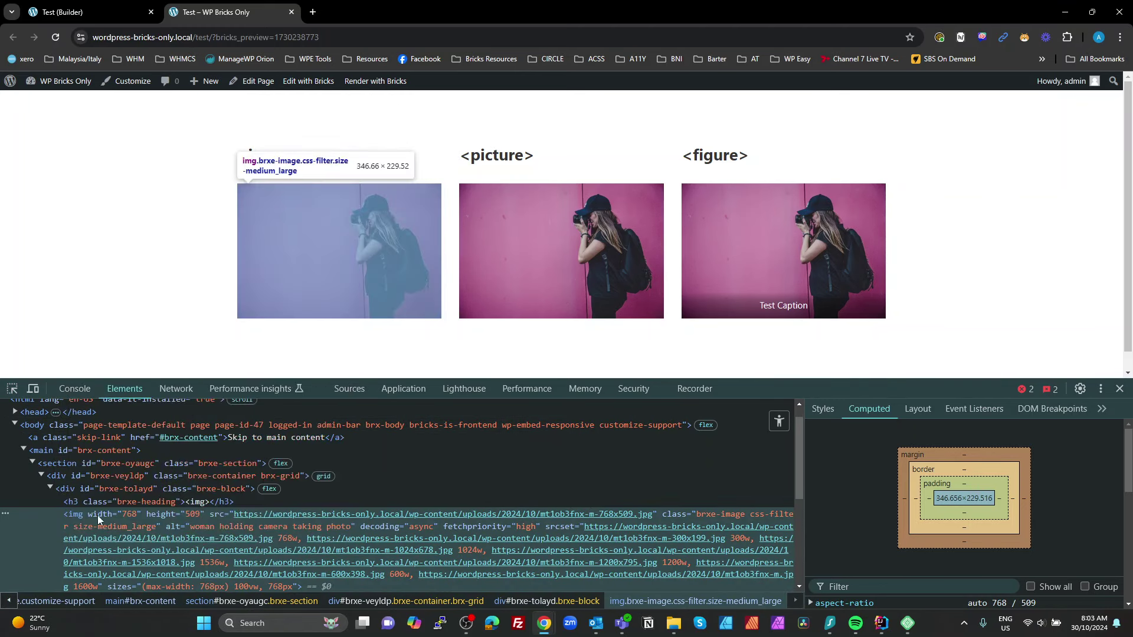
- Inspect the picture image's markup down to its max-width 767px source element
mouse_move(254, 515)
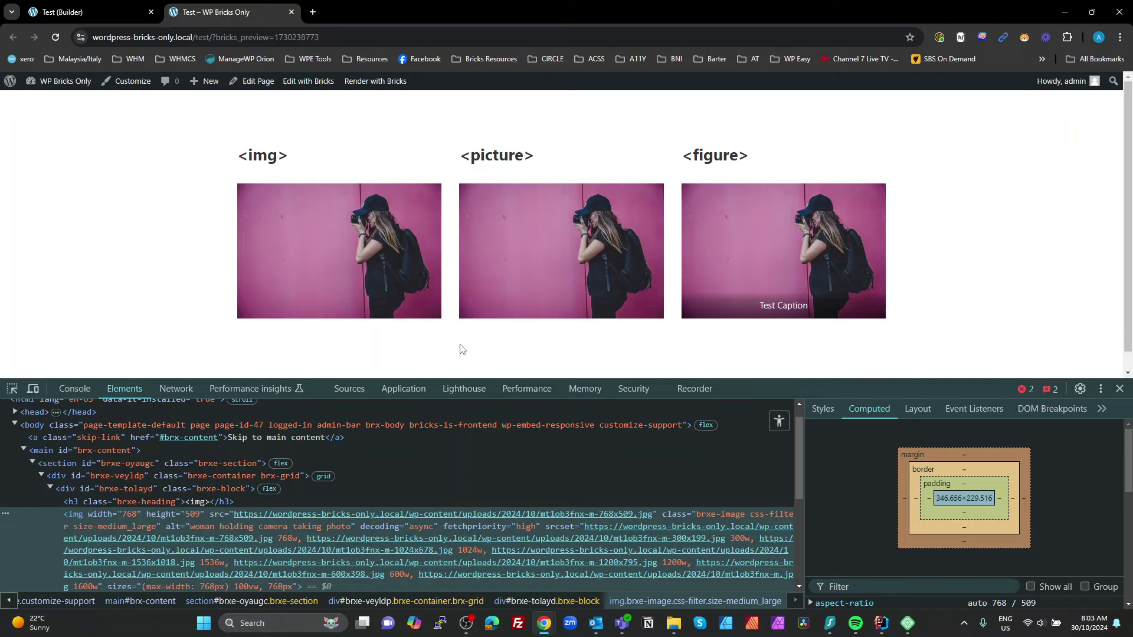
click(12, 395)
click(482, 316)
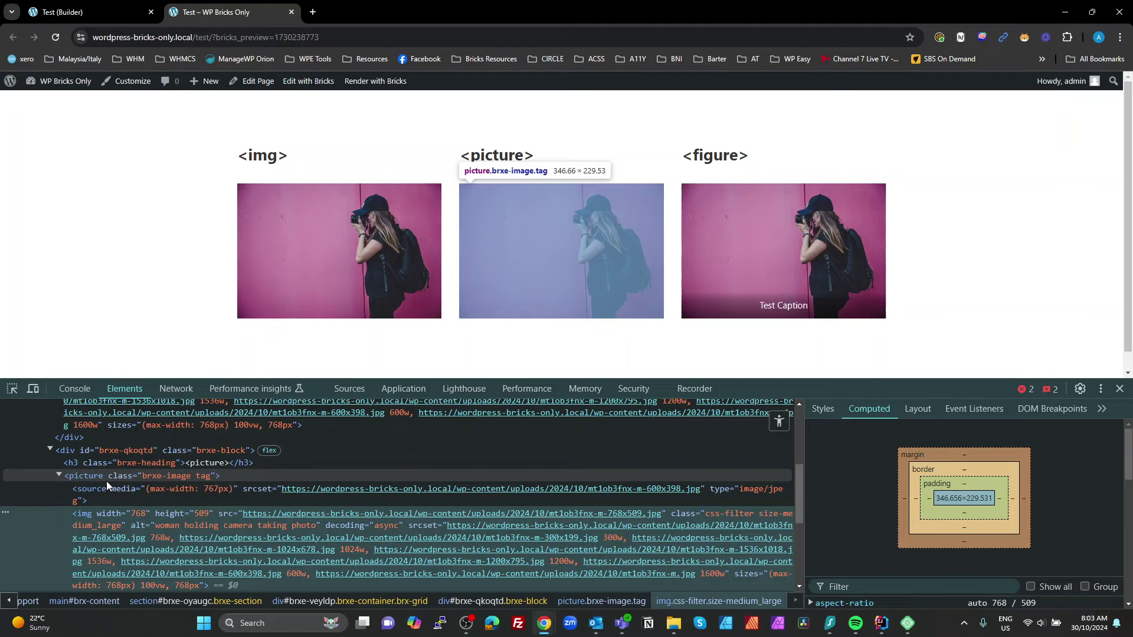
double_click(84, 514)
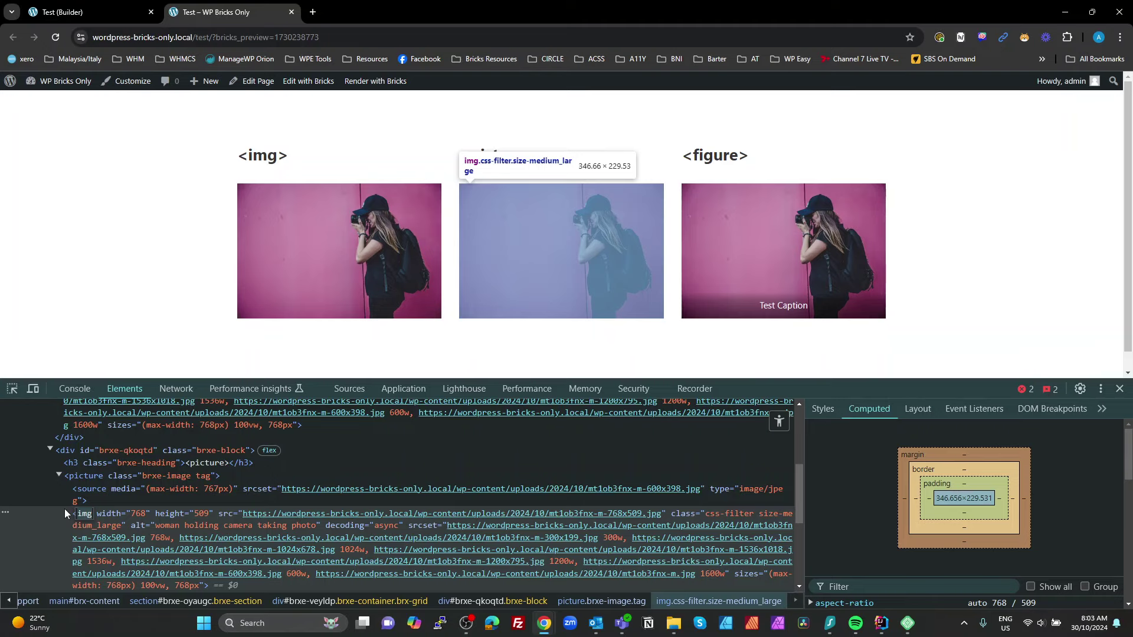
scroll(104, 511, down, 2)
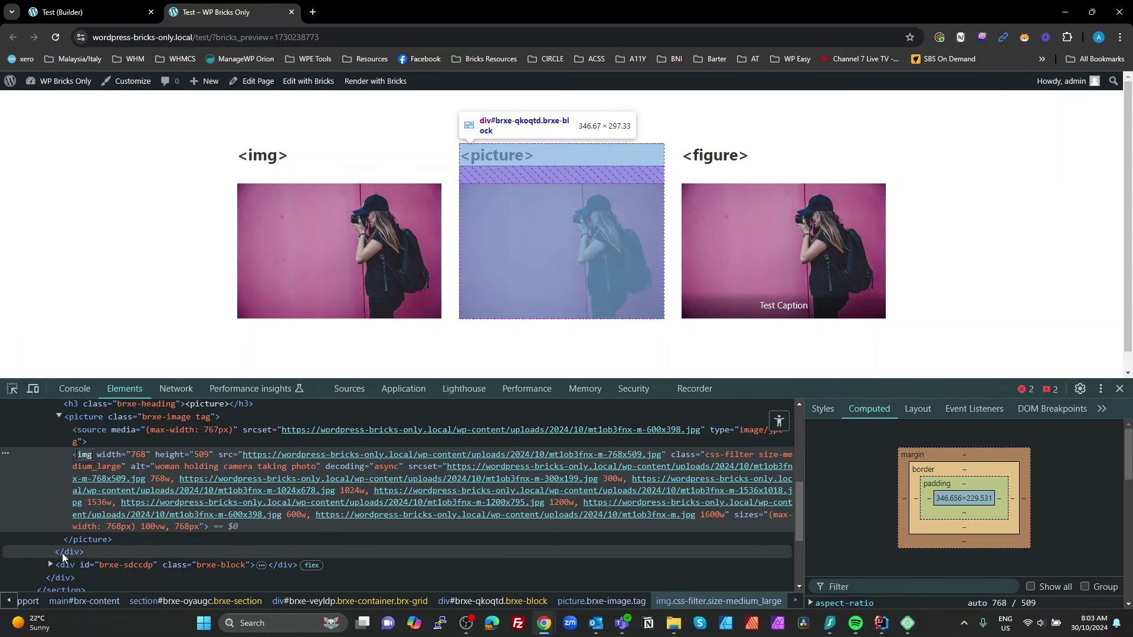
click(86, 431)
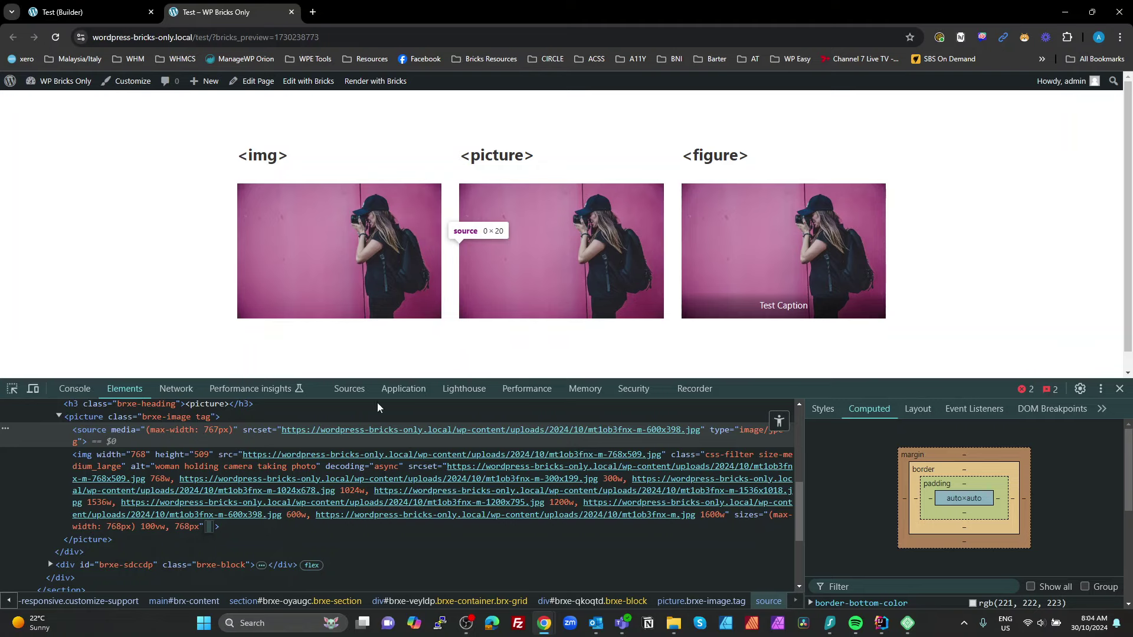
click(94, 9)
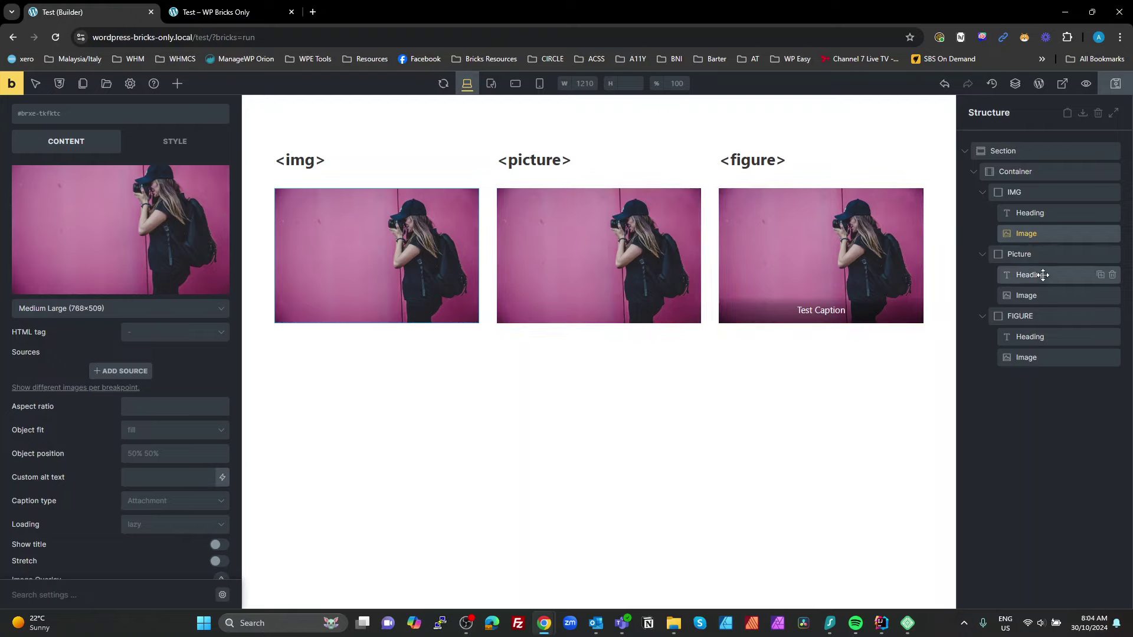
- Add a Tablet portrait source using the seascape photo to the Picture image and save
click(1028, 295)
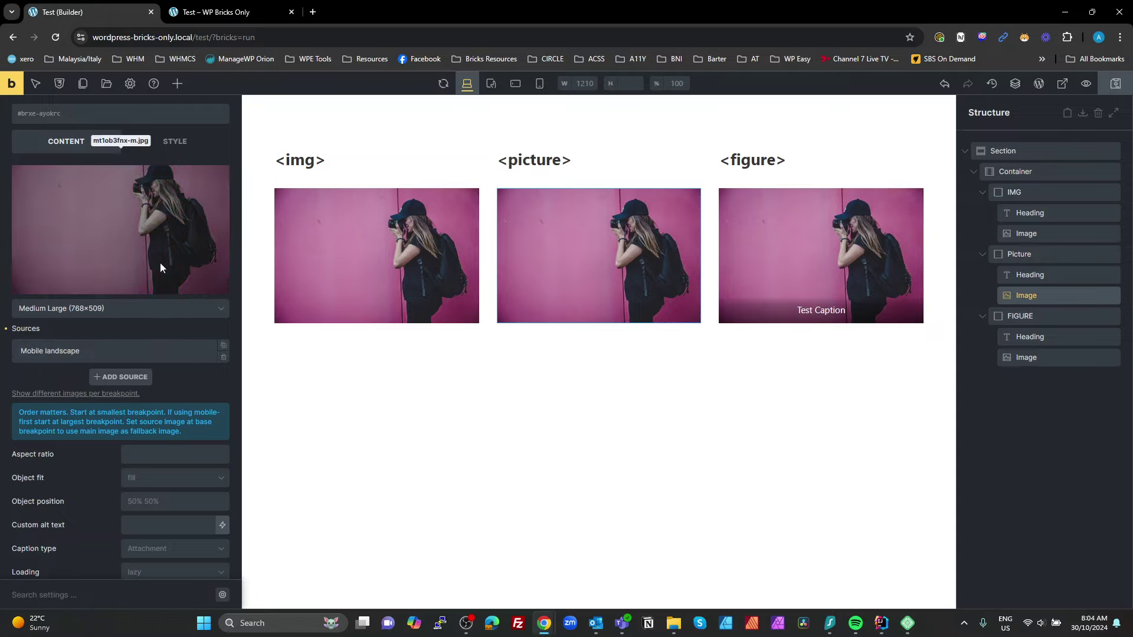
click(123, 352)
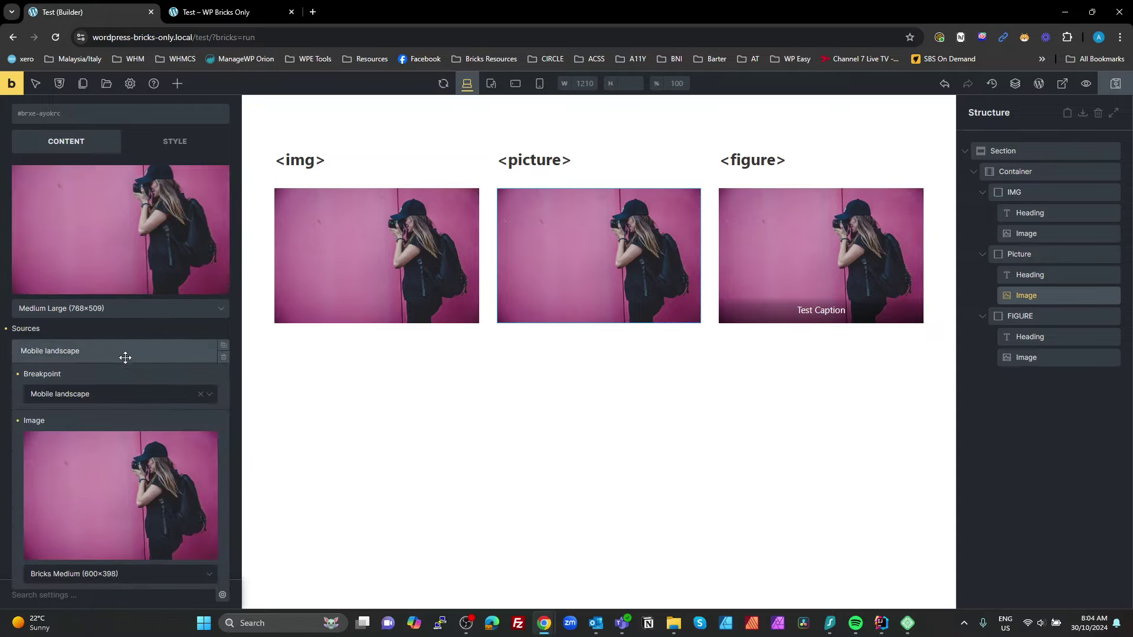
click(93, 344)
click(121, 375)
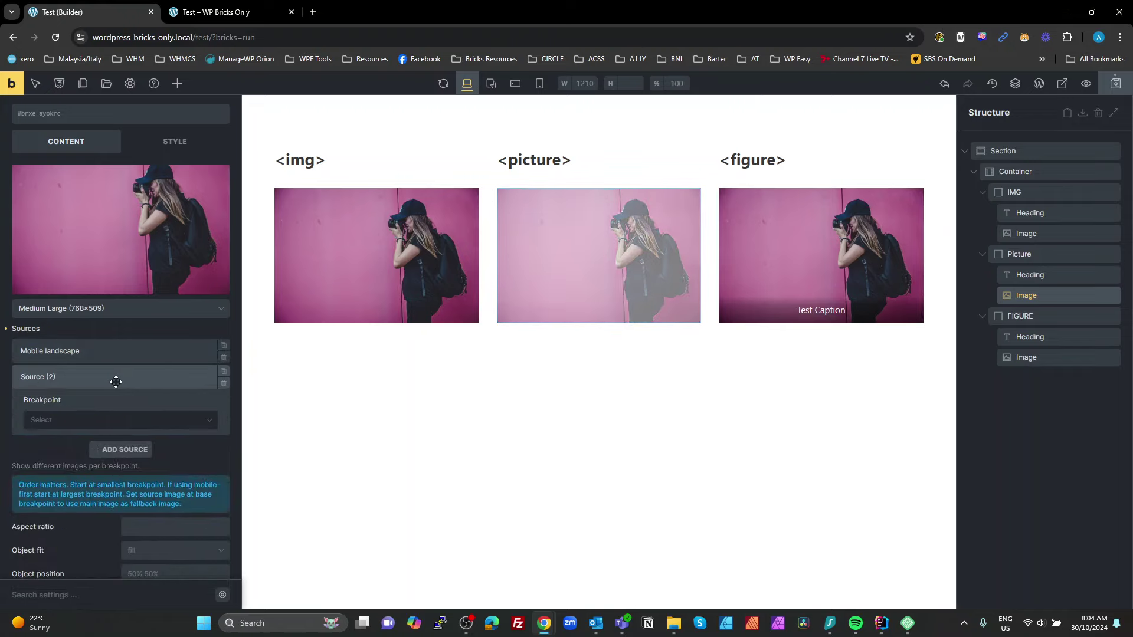
click(95, 420)
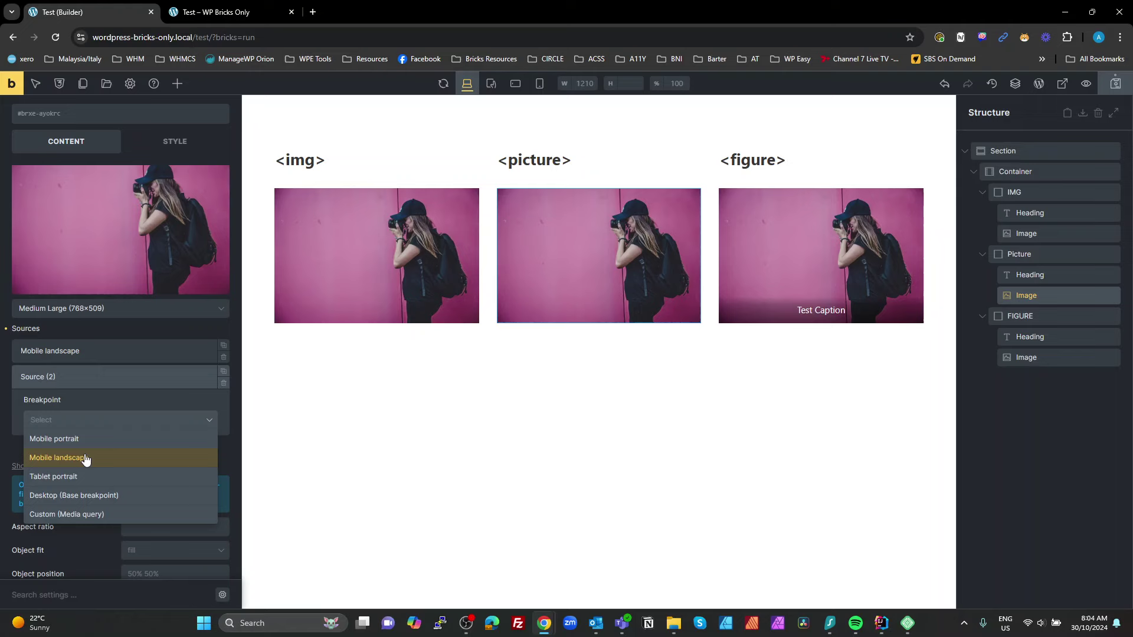
click(81, 476)
click(108, 473)
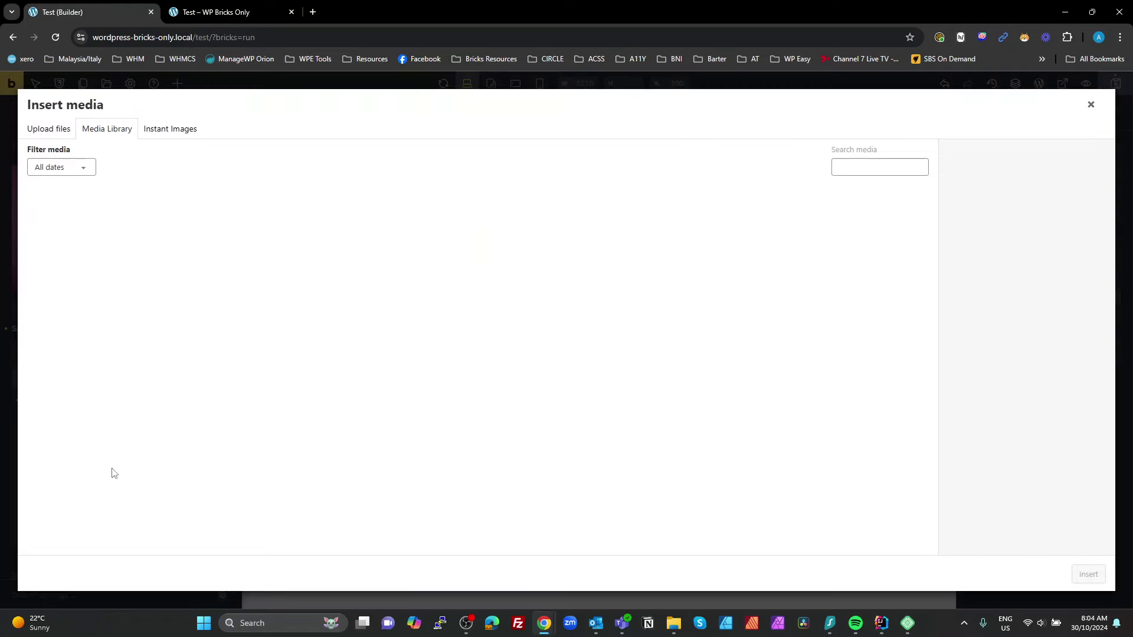
click(160, 225)
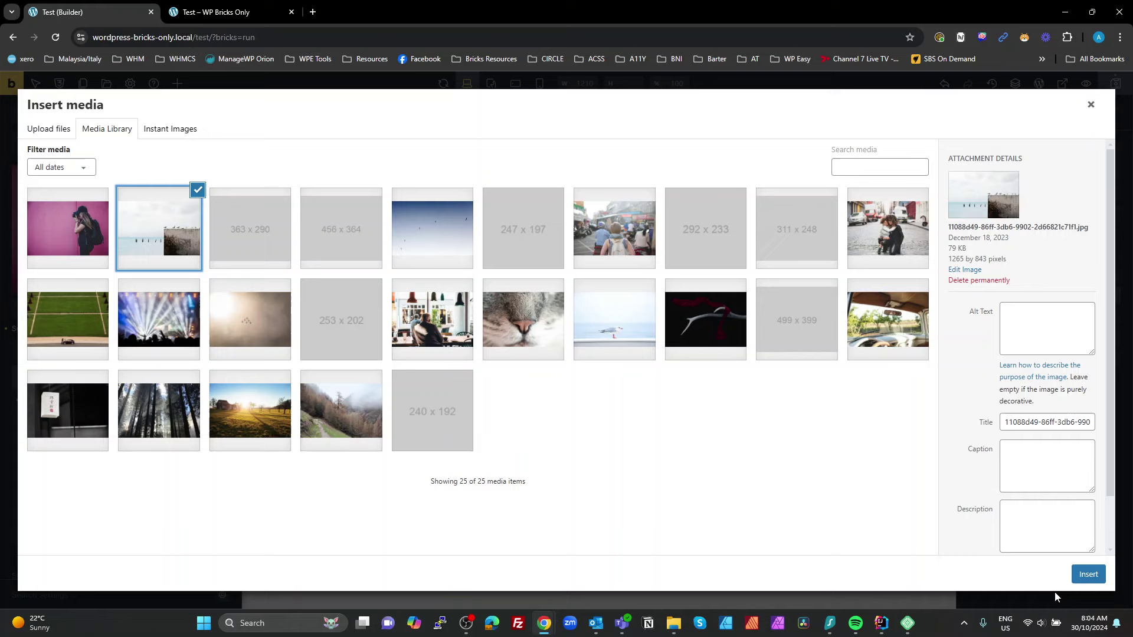
click(1089, 574)
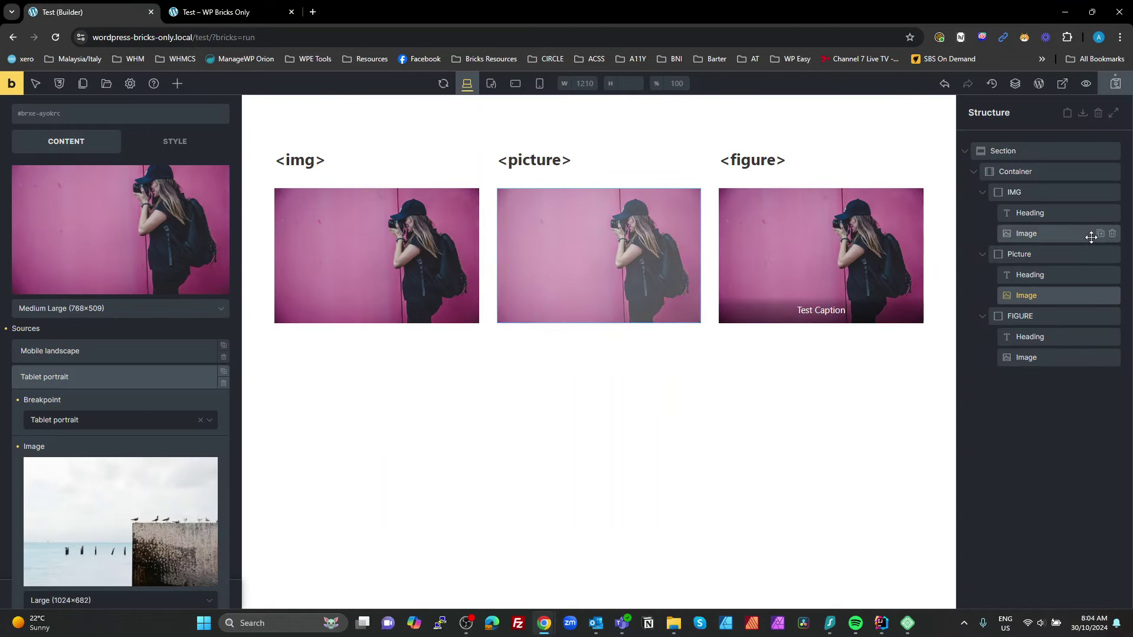
click(1109, 86)
- Inspect the picture image to view its 767px and 991px source tags
click(238, 13)
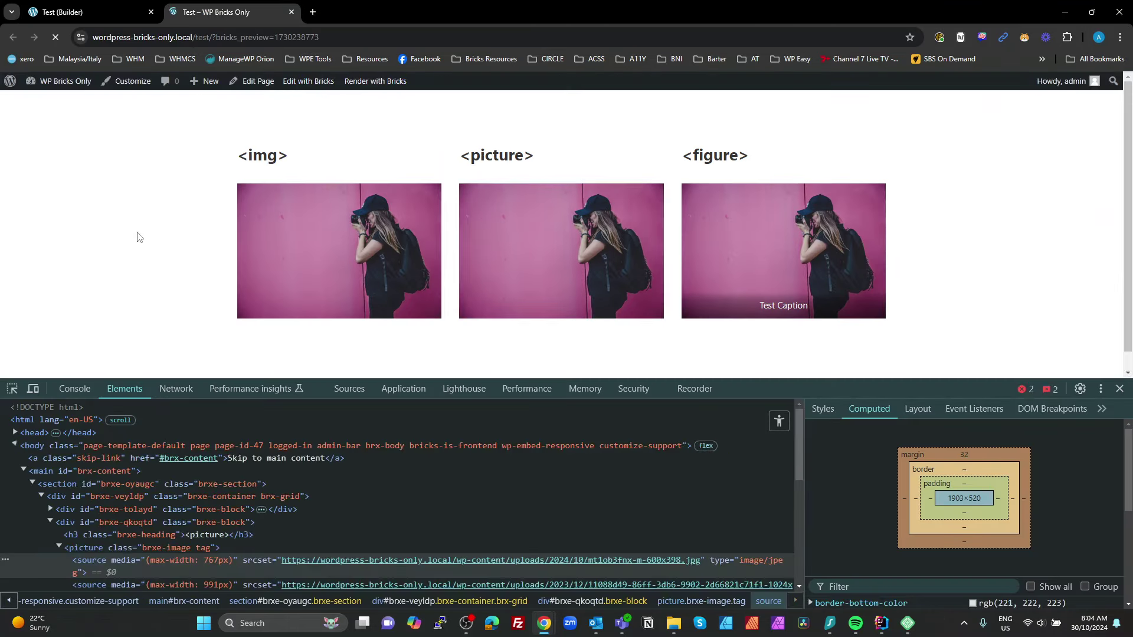
click(13, 390)
click(501, 212)
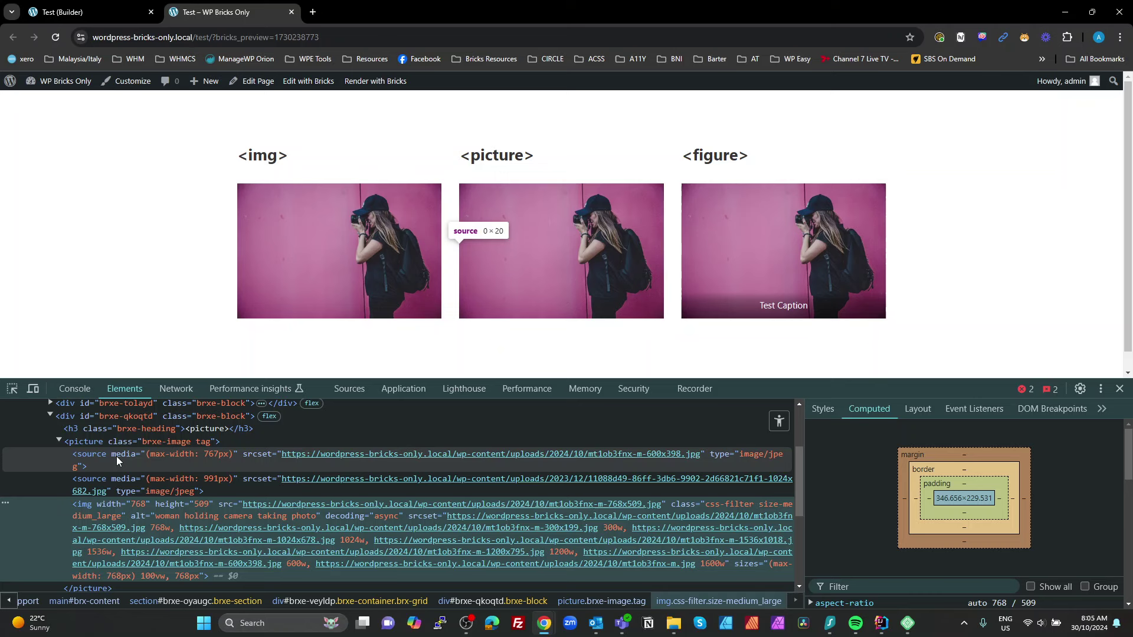
- Inspect the figure image and select its figcaption reading 'Test Caption'
click(13, 388)
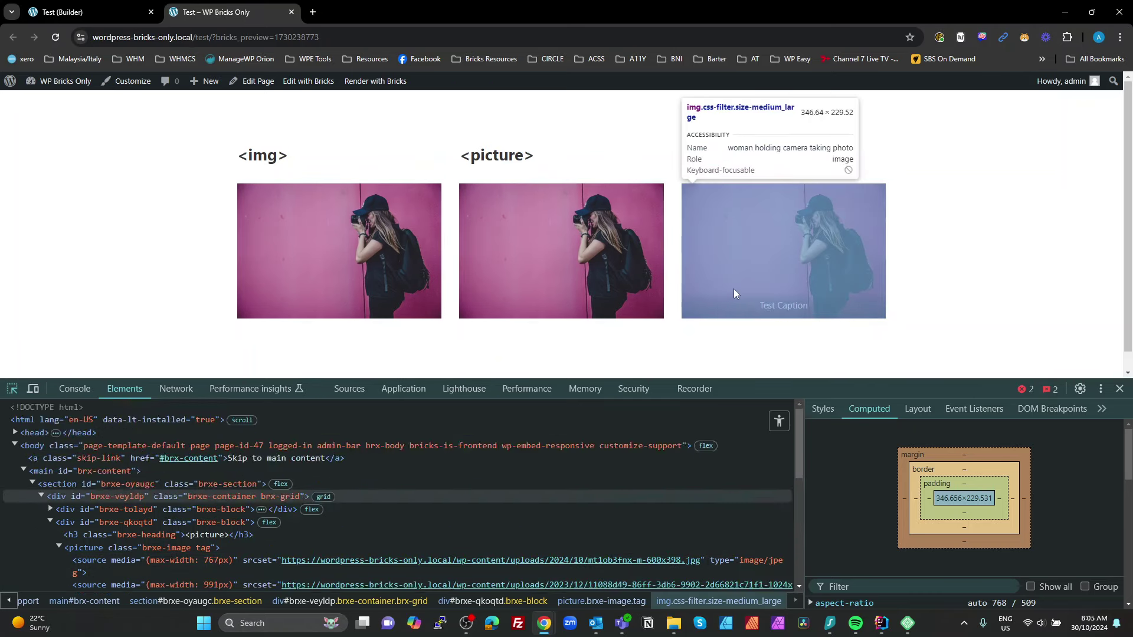
click(744, 287)
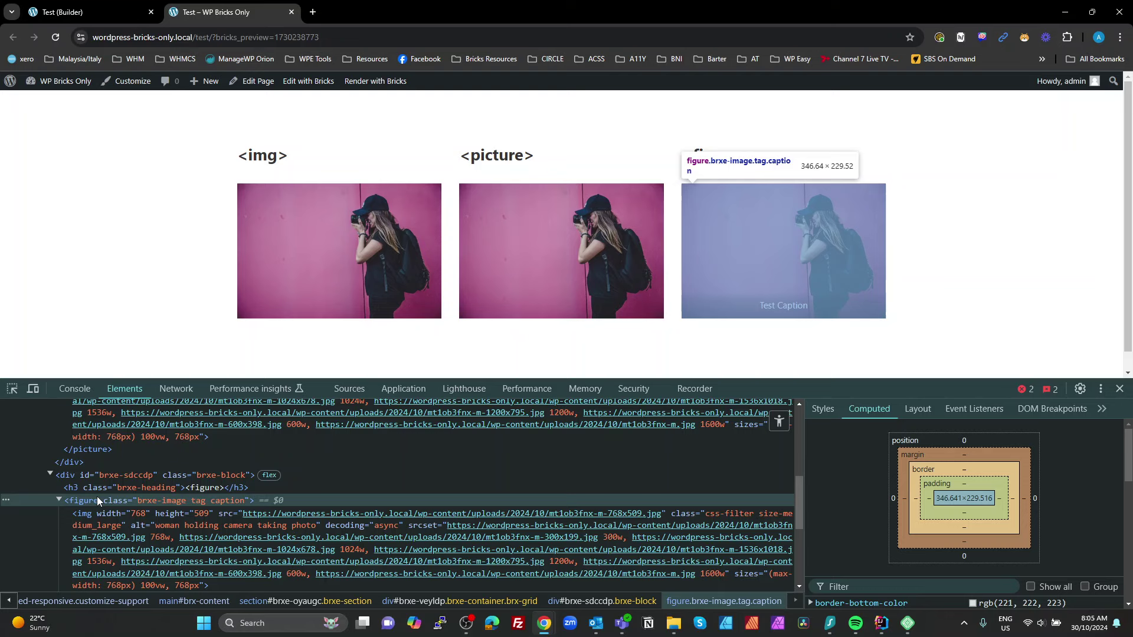
click(97, 497)
scroll(109, 497, down, 1)
click(102, 540)
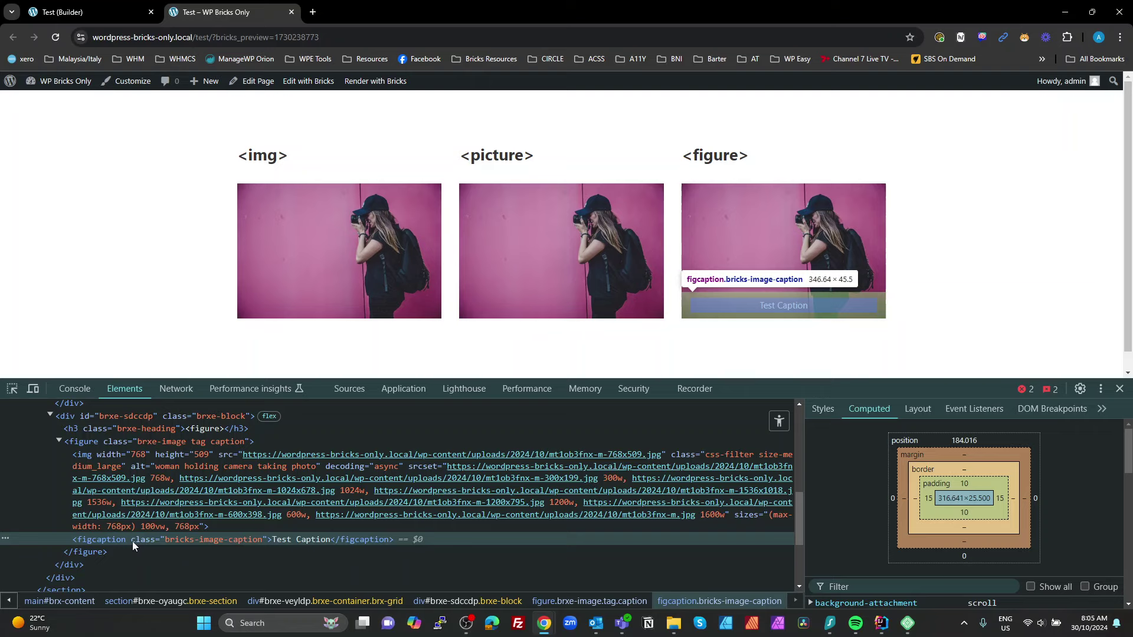
- Set the first image's caption type to Custom with the text 'Caption'
click(95, 11)
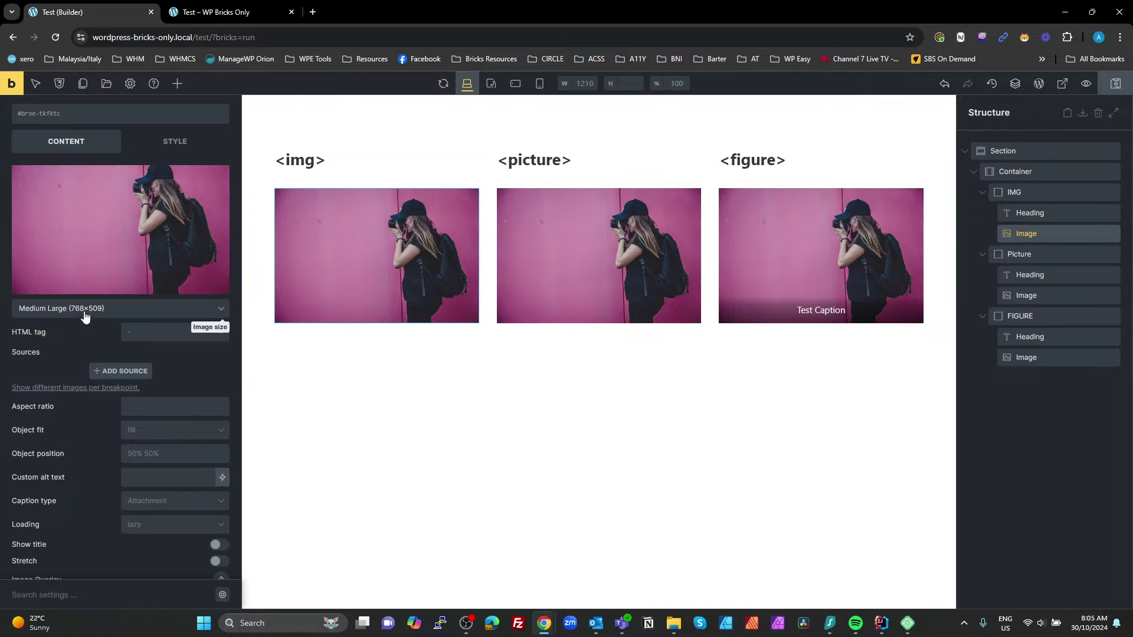
scroll(103, 372, down, 3)
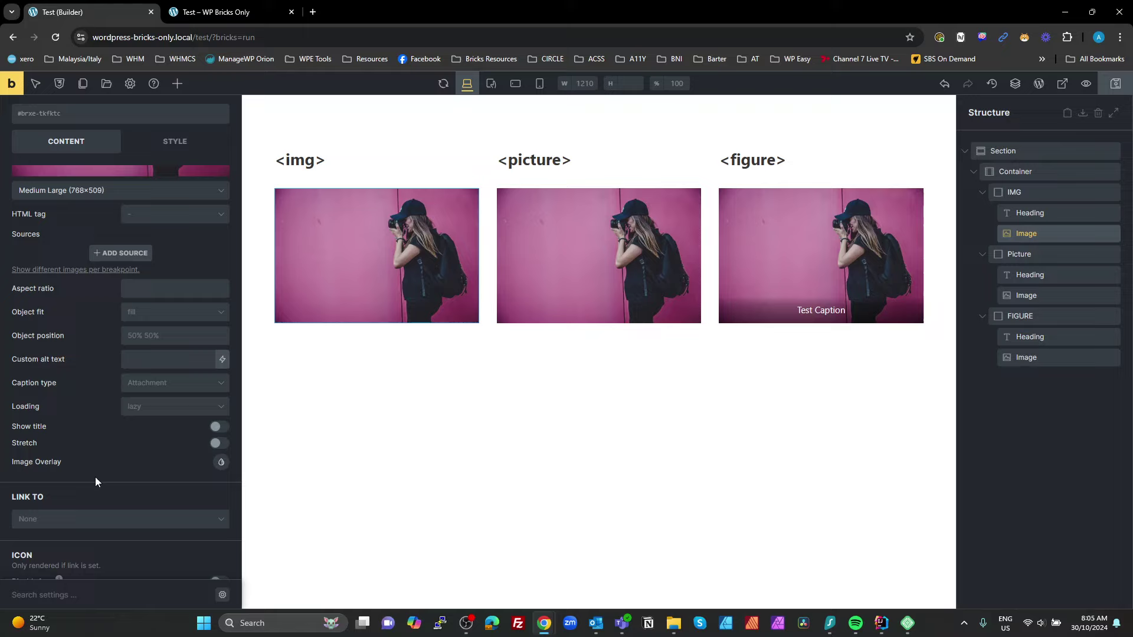
click(150, 384)
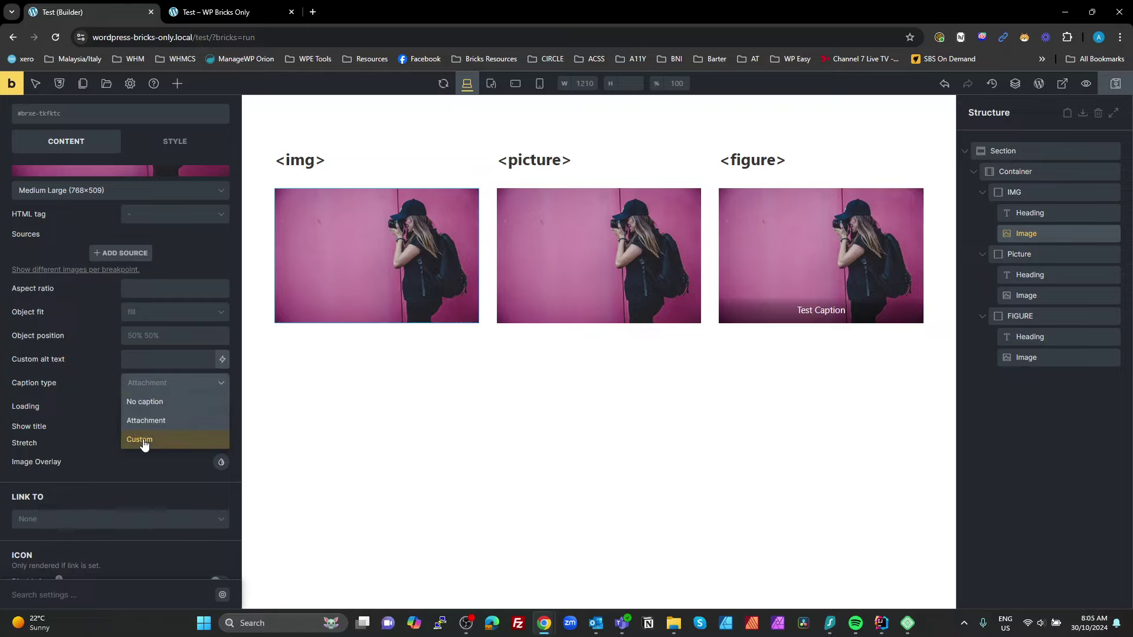
click(144, 440)
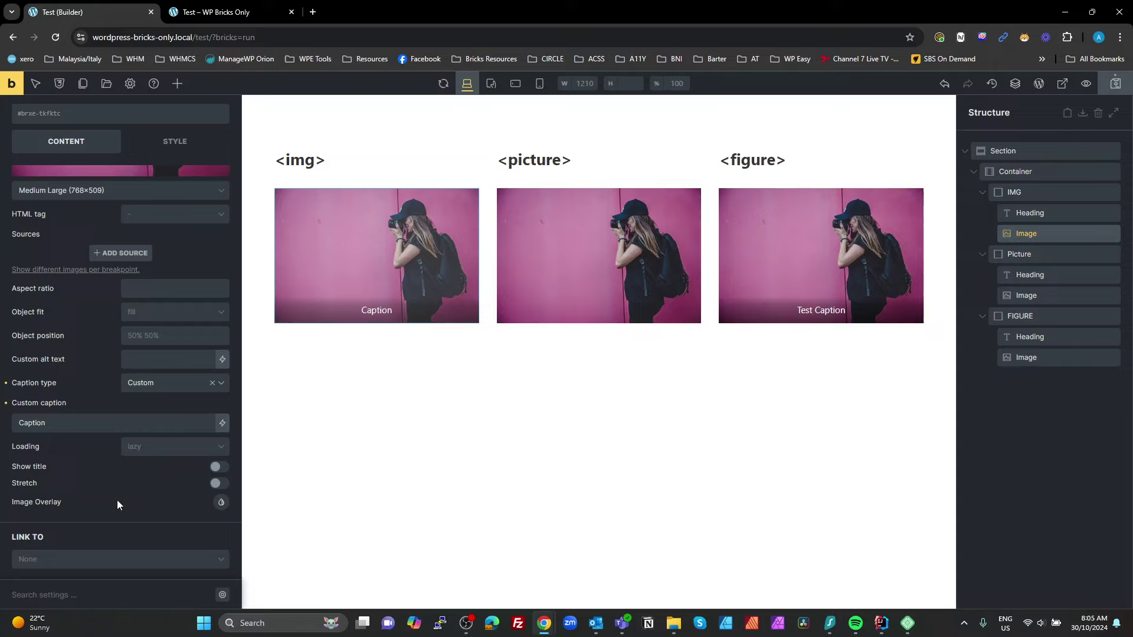
click(88, 423)
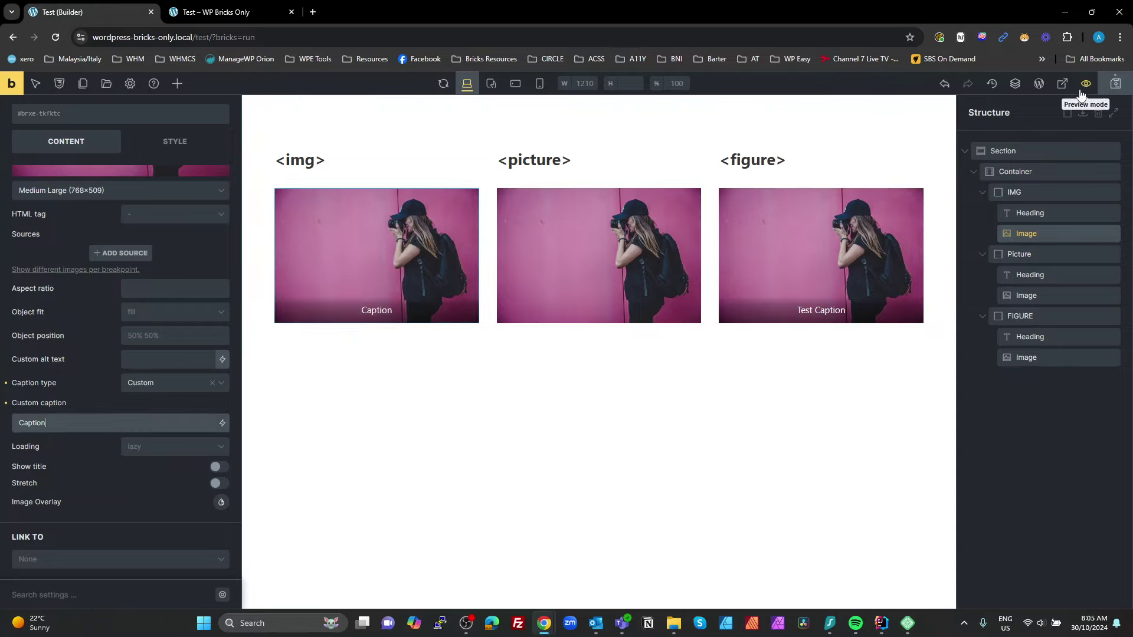
- In the preview's DevTools, select the parent figure element wrapping the captioned image
click(212, 12)
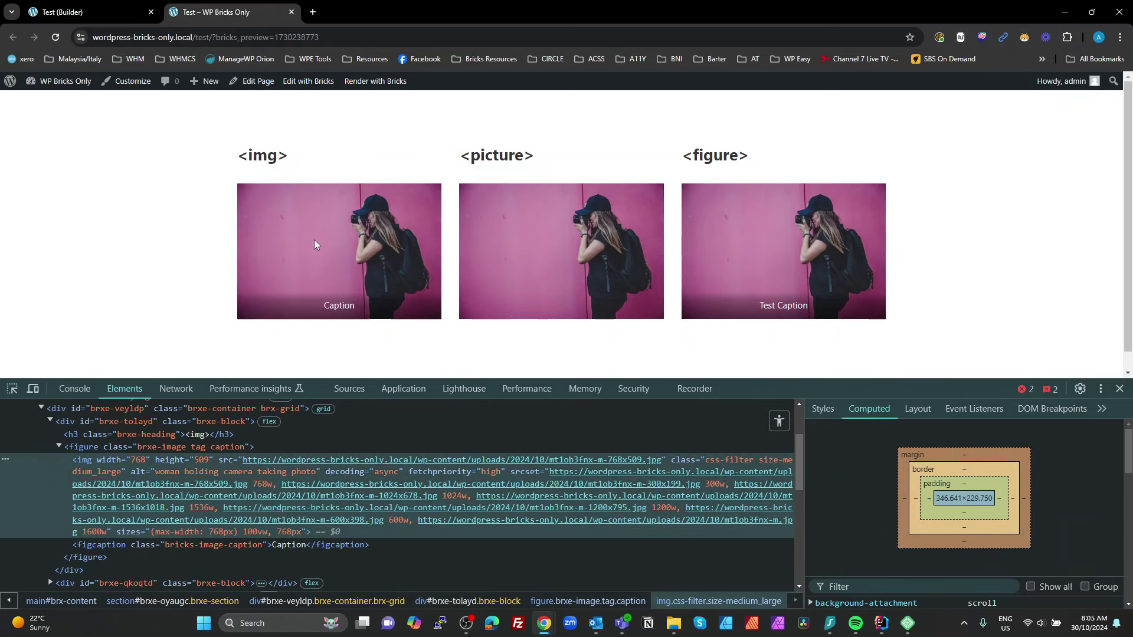
key(Up)
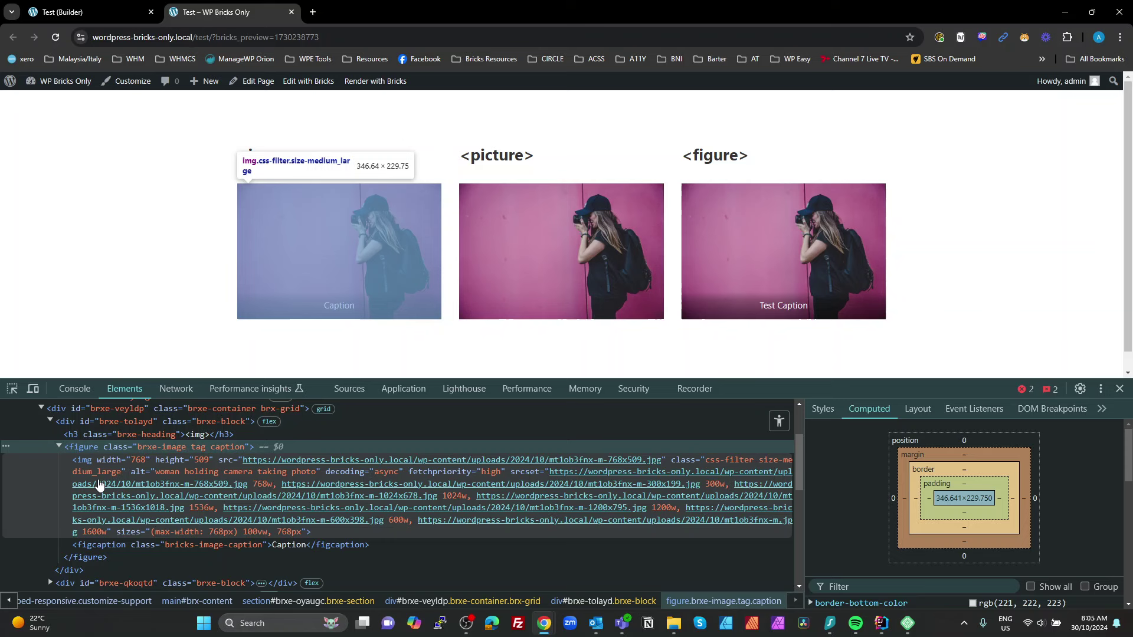
mouse_move(98, 486)
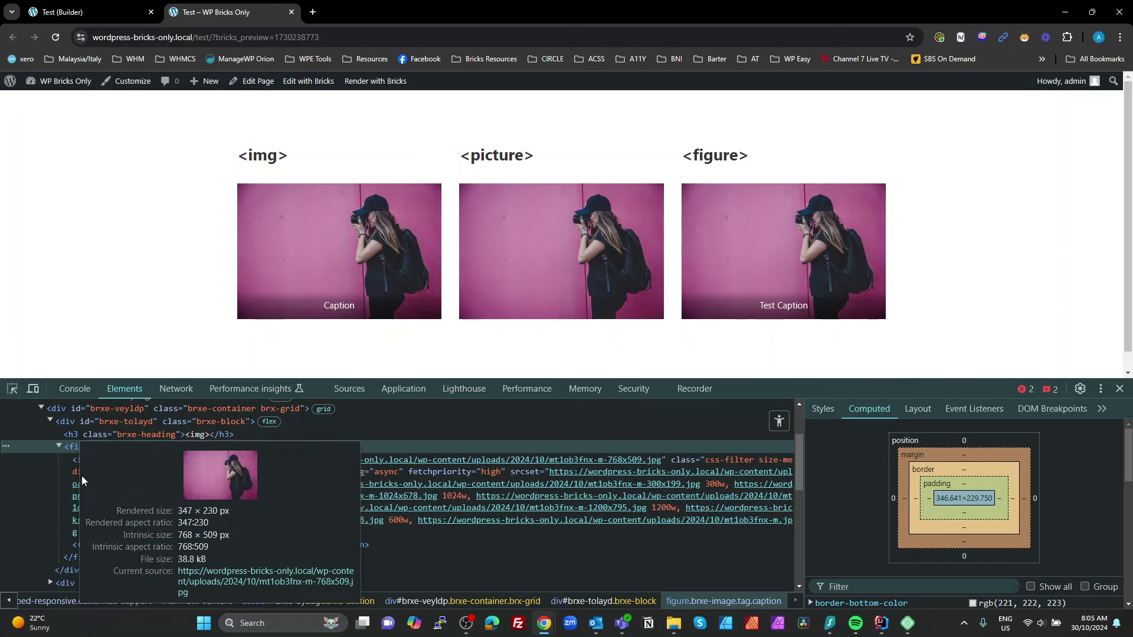
- Switch the Picture block's image to a Custom caption ('Test Caption') and open the preview
click(101, 13)
click(548, 228)
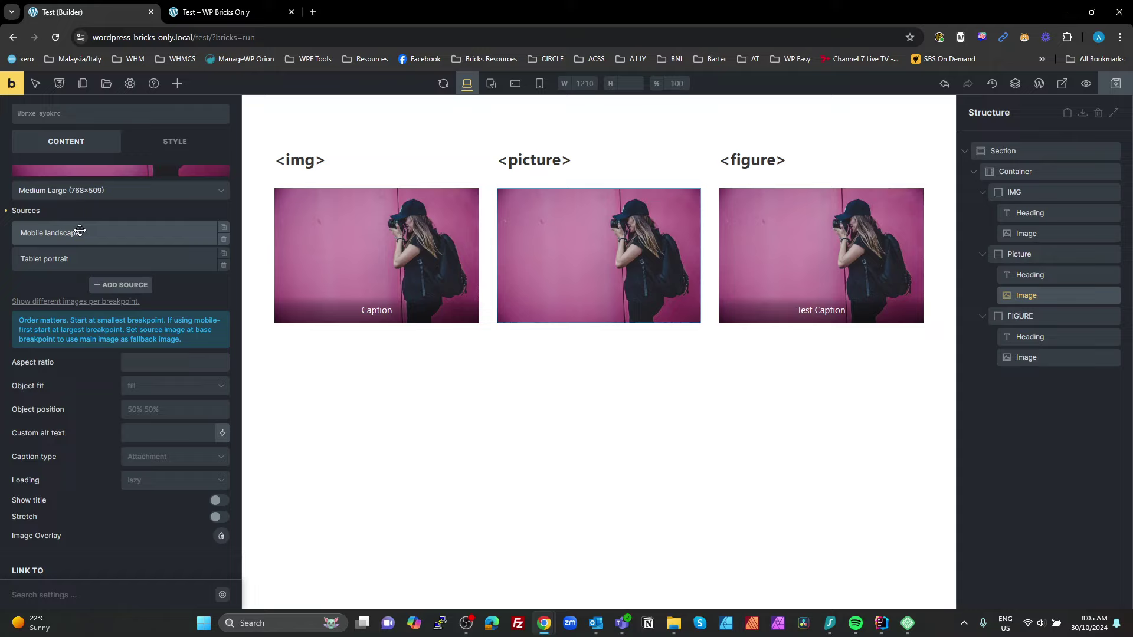
scroll(115, 233, up, 2)
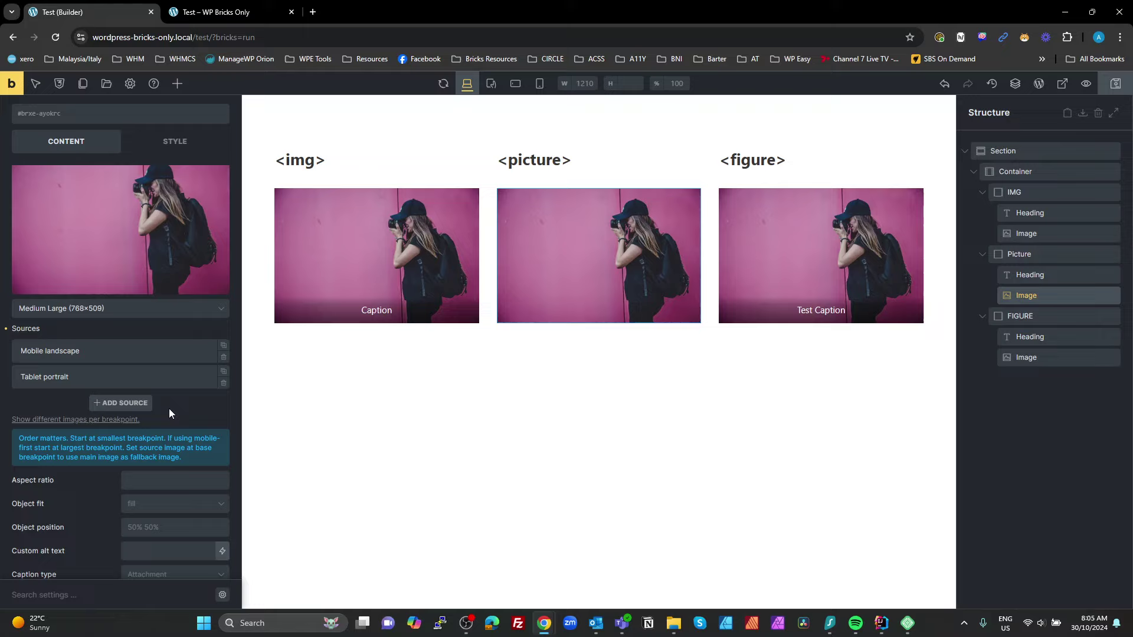
scroll(169, 413, down, 2)
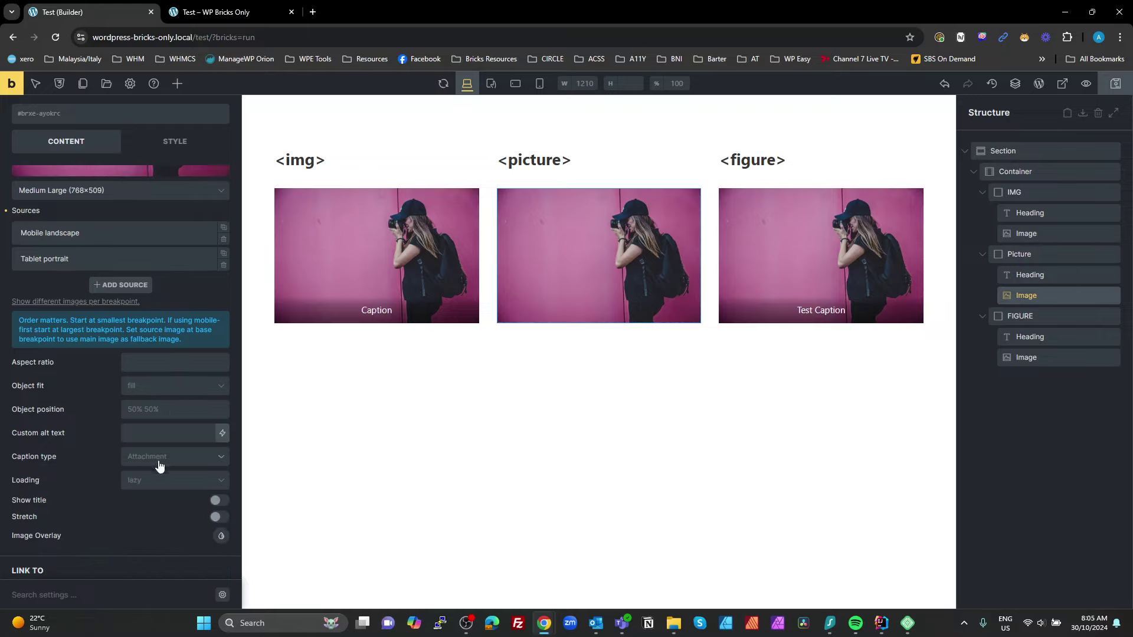
click(157, 460)
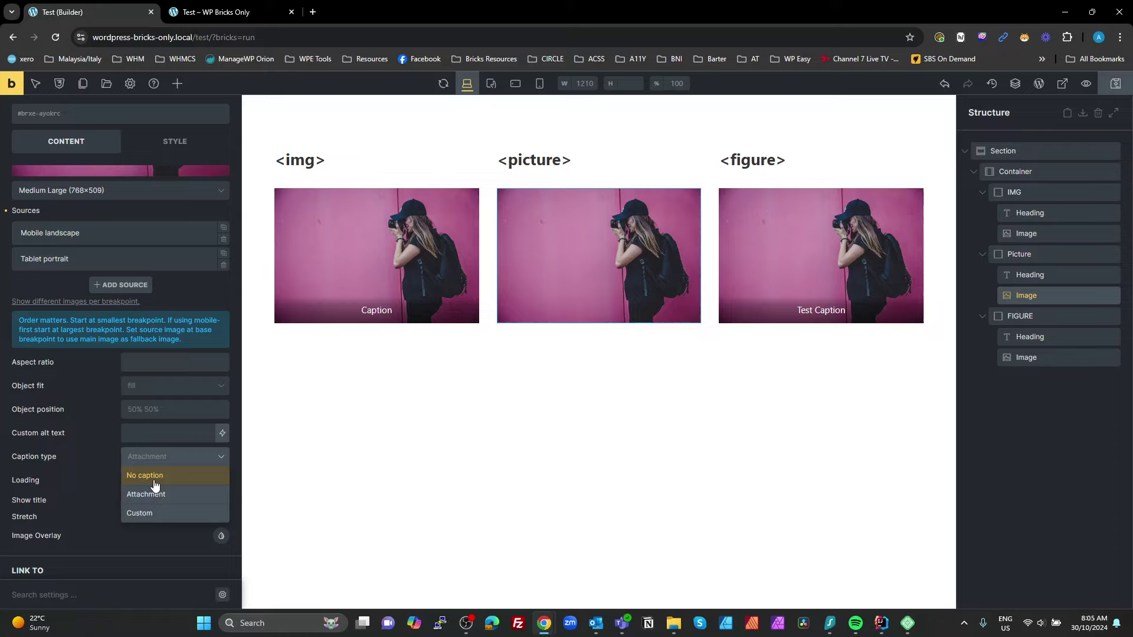
click(145, 515)
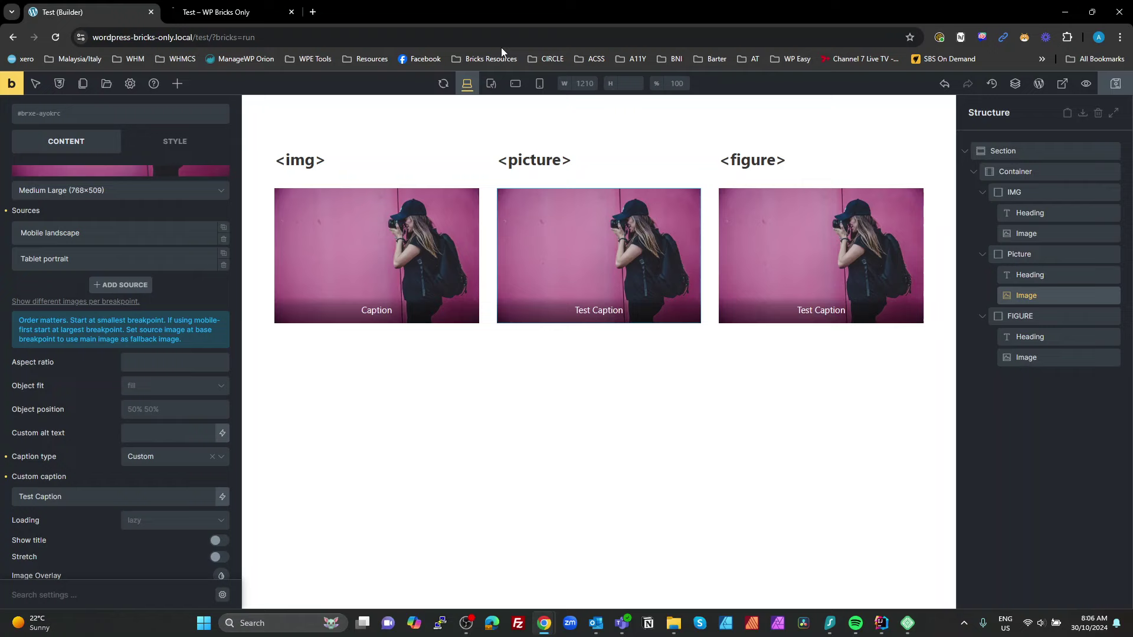
click(229, 16)
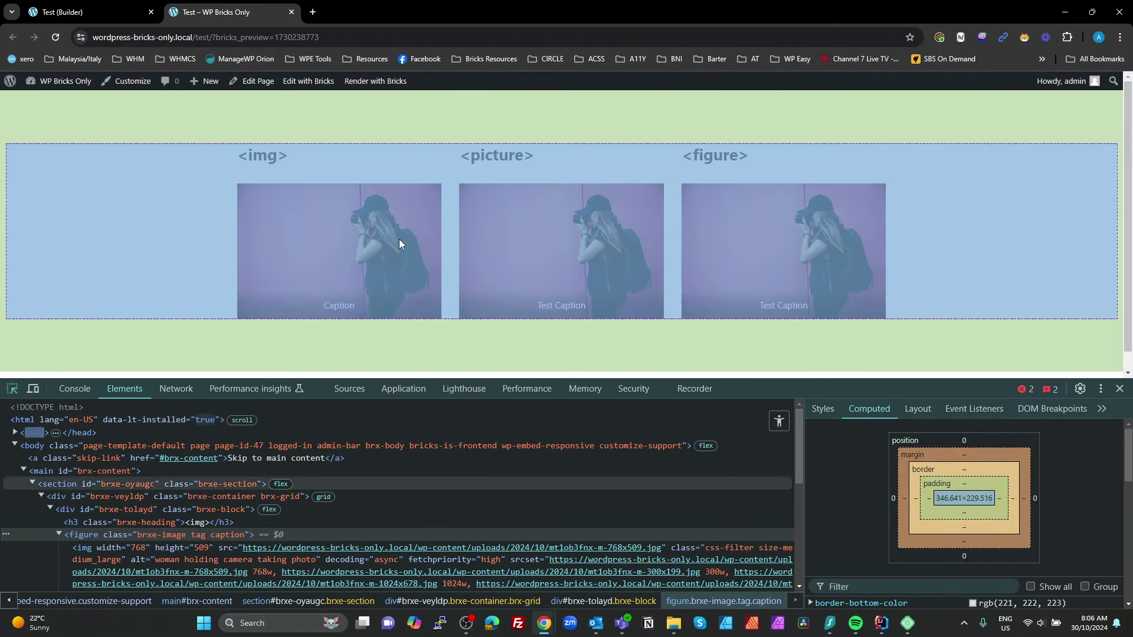
- Inspect the picture image, select its picture element, and scroll through its sources, img and figcaption
click(552, 234)
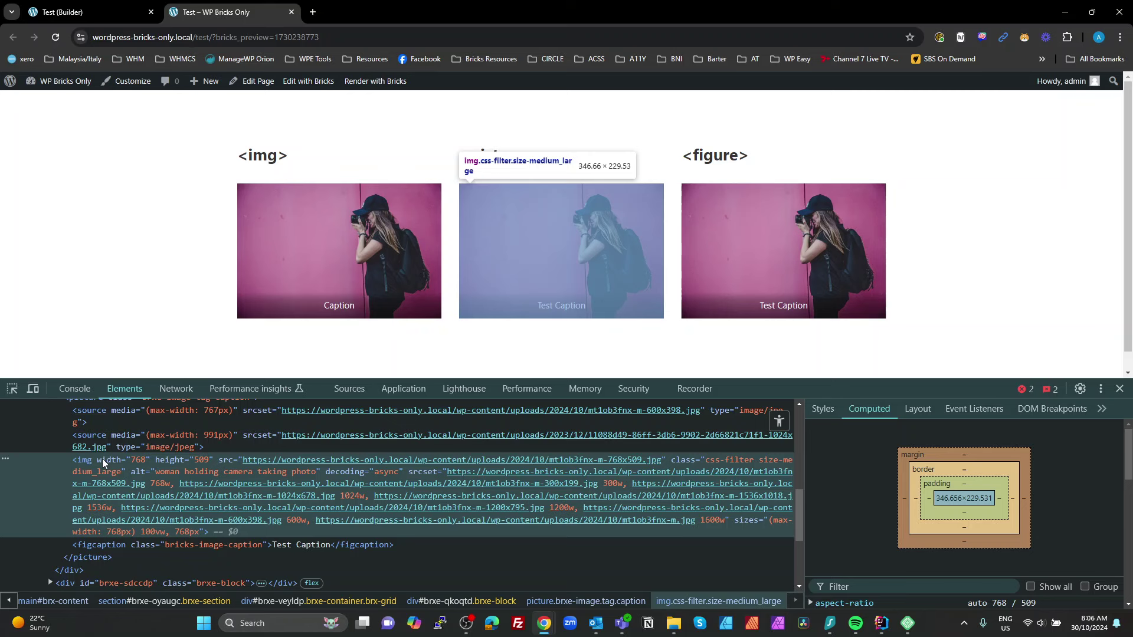
scroll(98, 459, up, 1)
click(84, 457)
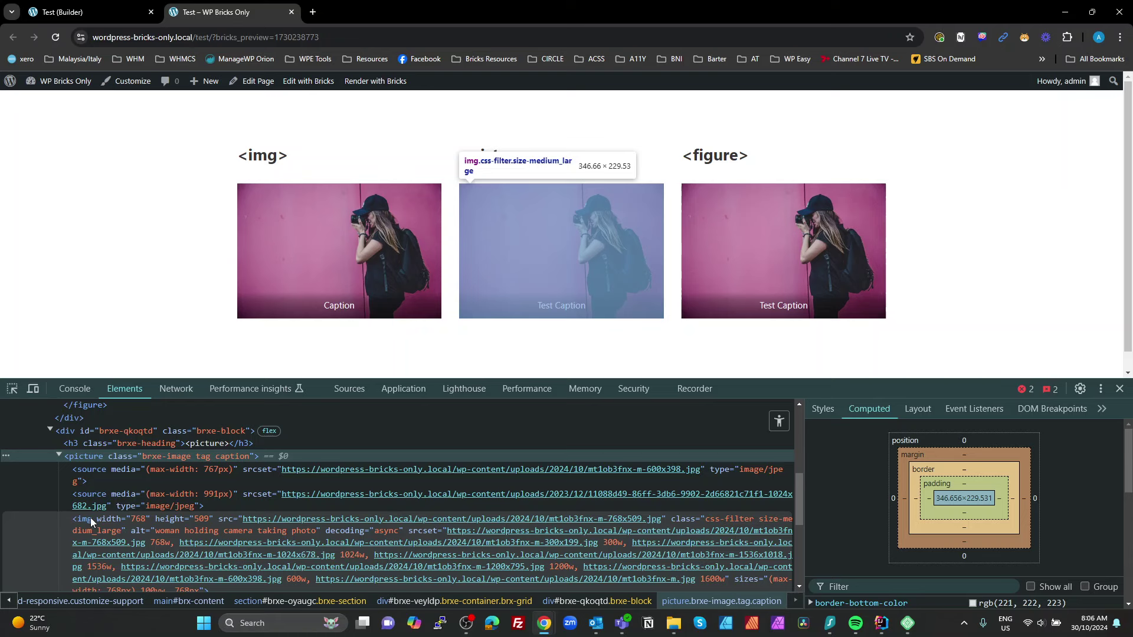
scroll(90, 518, down, 2)
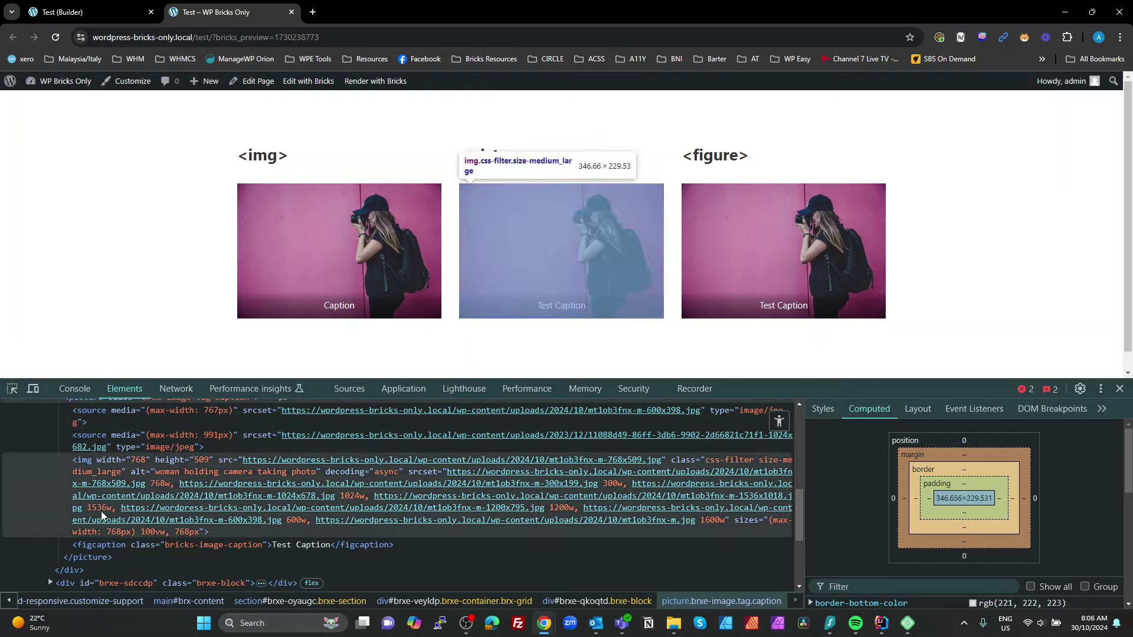
scroll(87, 451, up, 1)
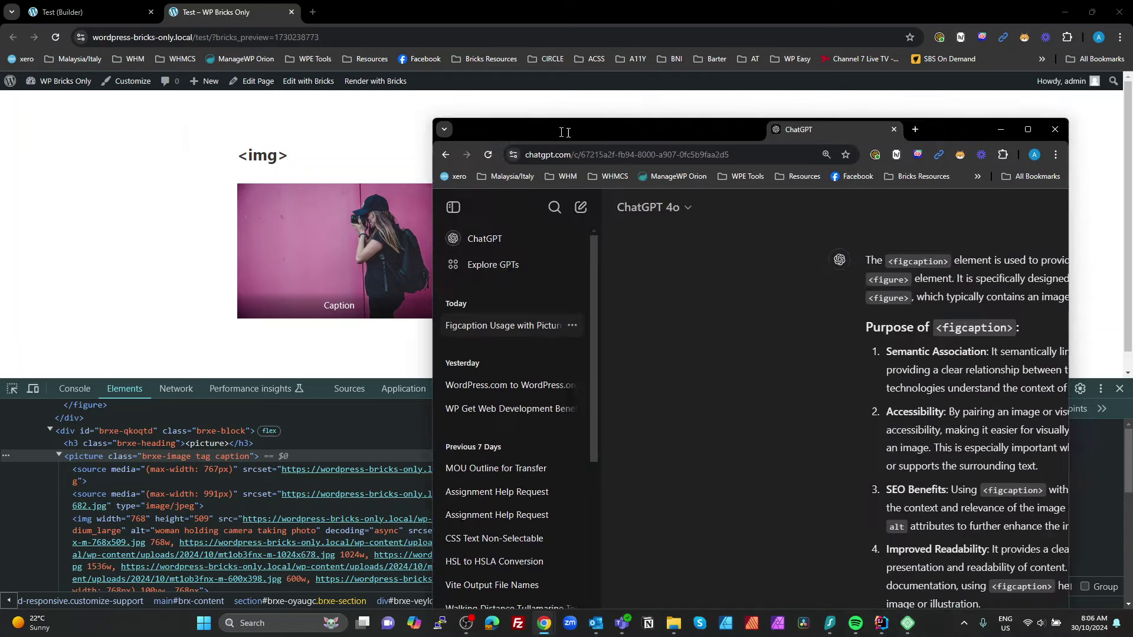
- Bring the ChatGPT window over the page, maximize it, and zoom in the text
drag(848, 115, 594, 125)
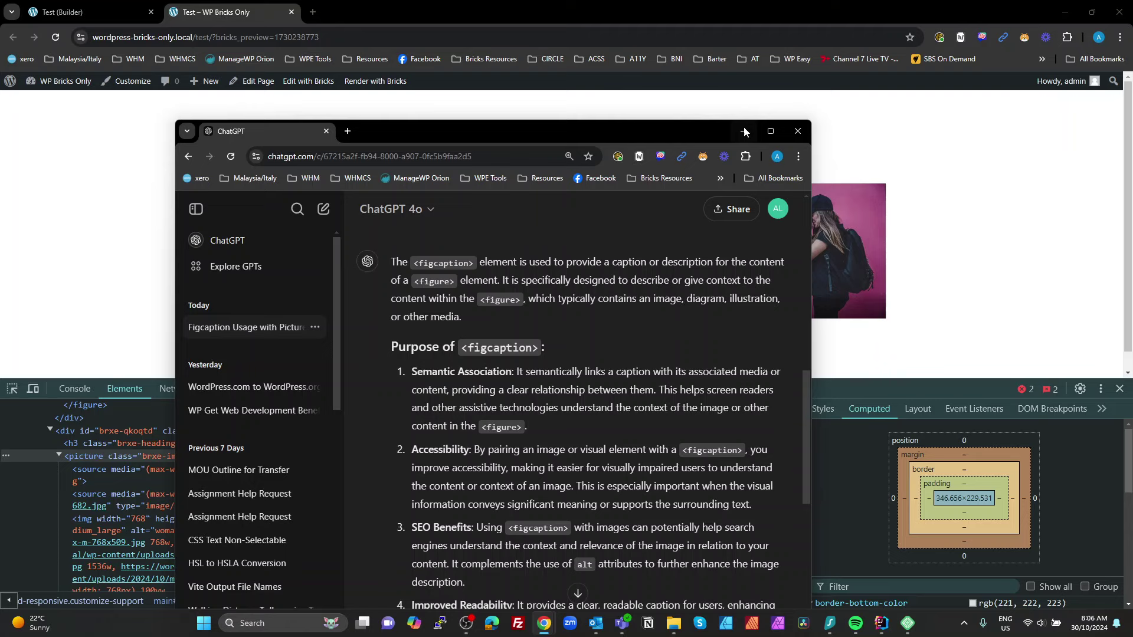
click(771, 131)
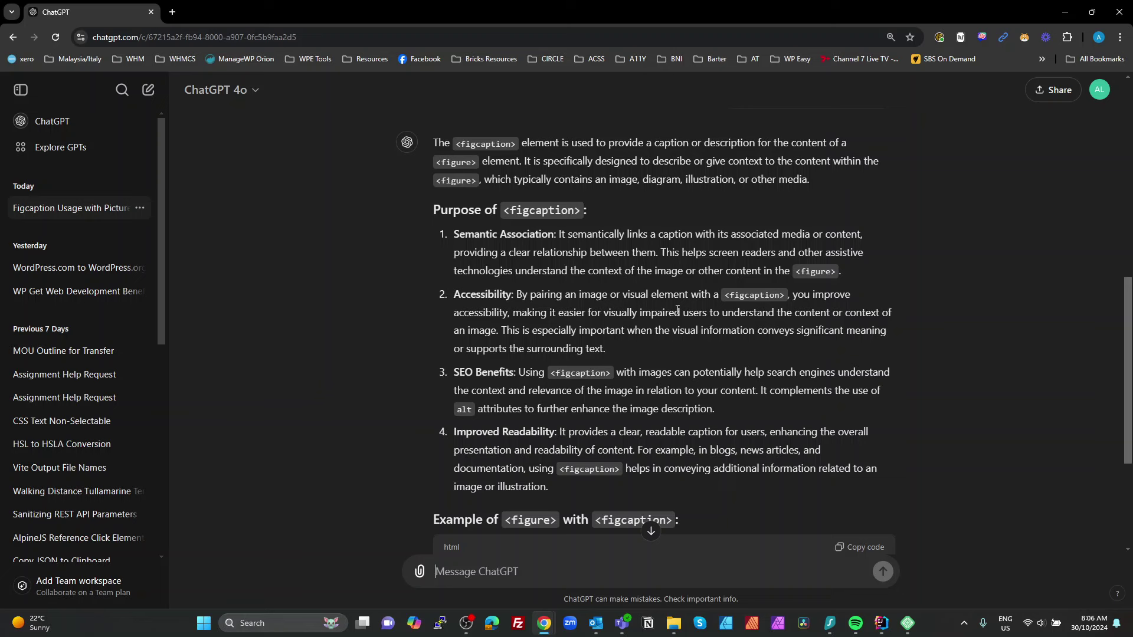
key(ctrl+plus)
key(ctrl+plus)
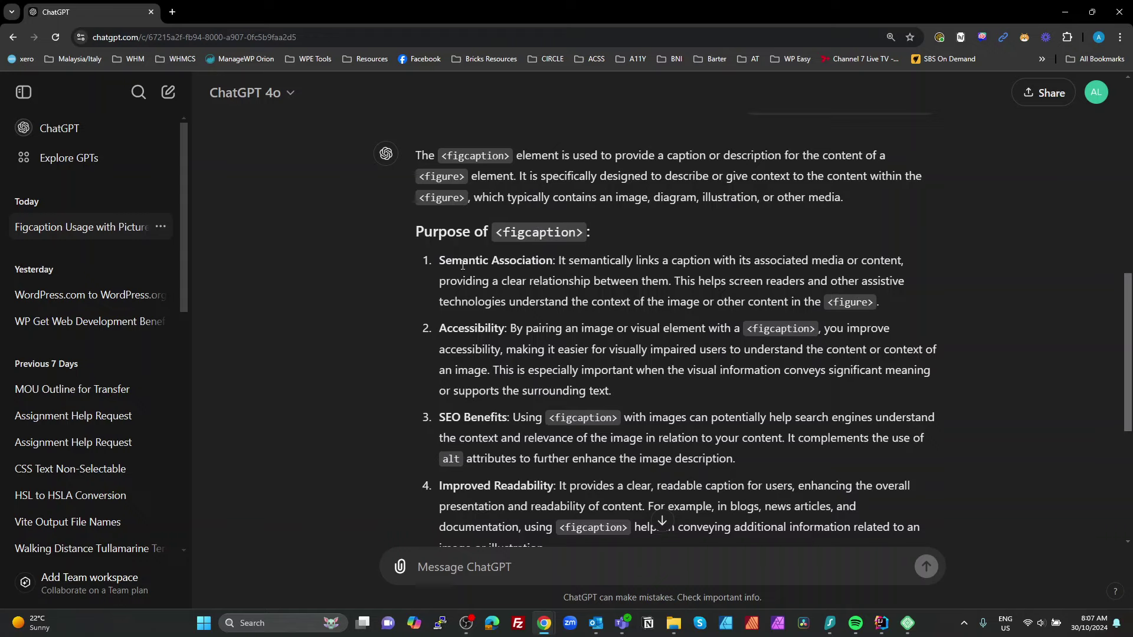
- Highlight the Semantic Association and Accessibility explanations while reading figcaption's purposes
drag(462, 264, 897, 312)
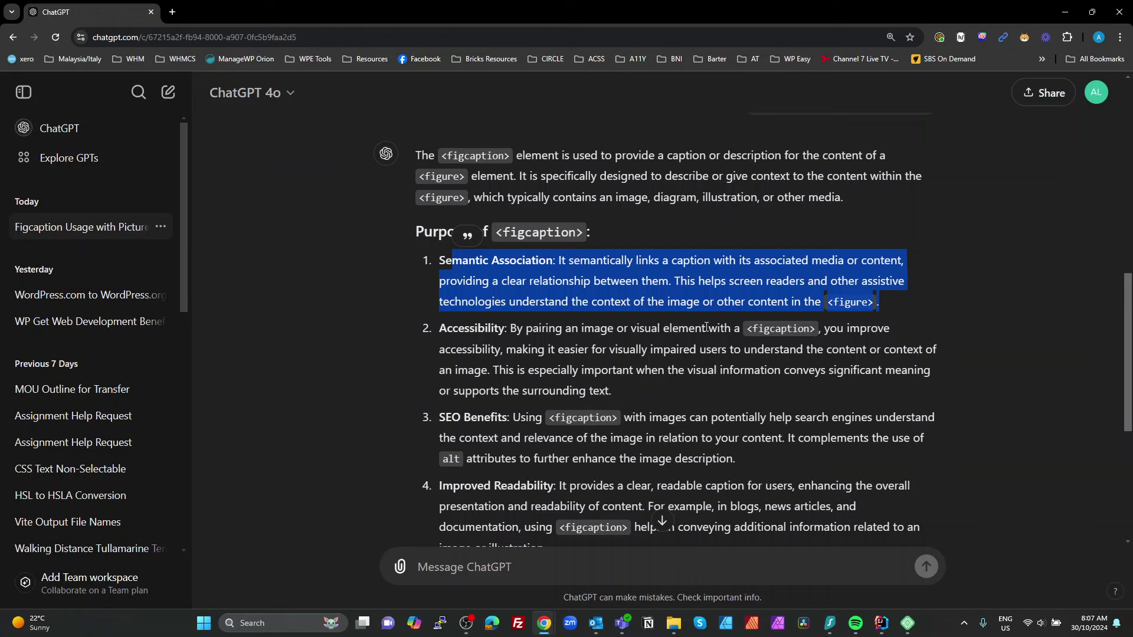
click(706, 328)
drag(454, 328, 882, 348)
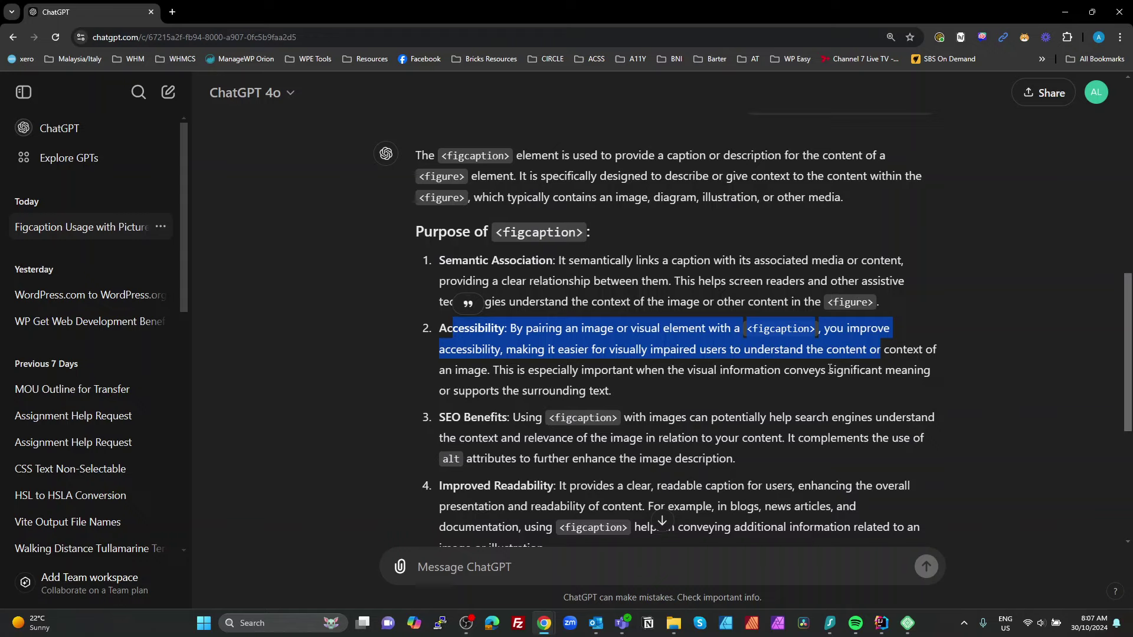
click(736, 437)
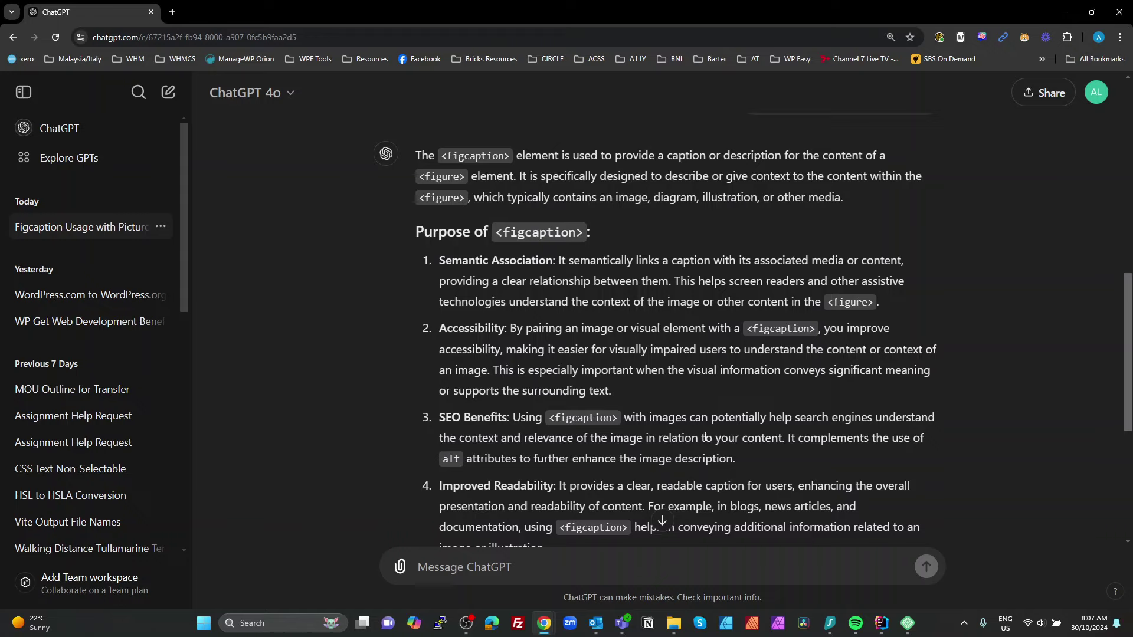
- Select the figure-with-figcaption example code in ChatGPT, then minimize the chat to reveal the preview
scroll(705, 437, down, 3)
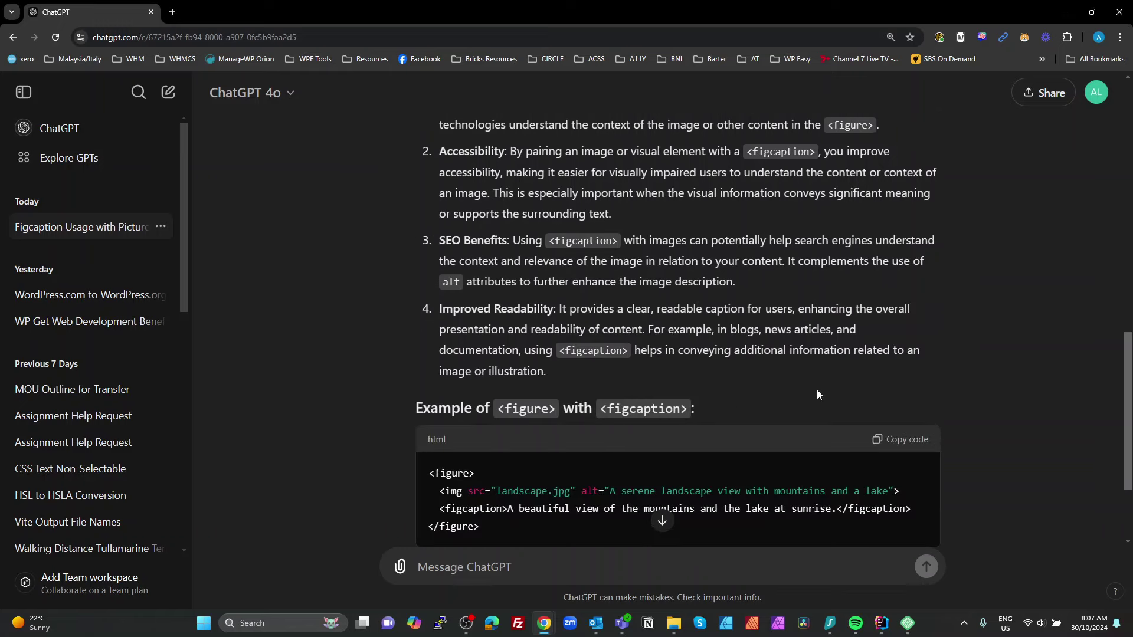
scroll(727, 385, down, 1)
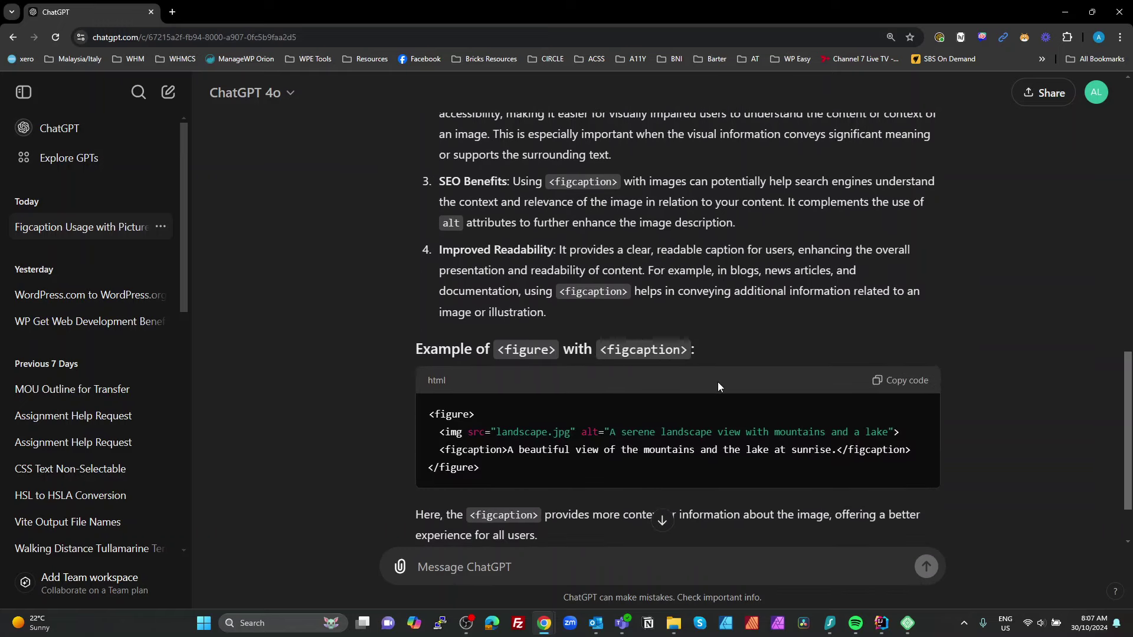
drag(480, 471, 424, 413)
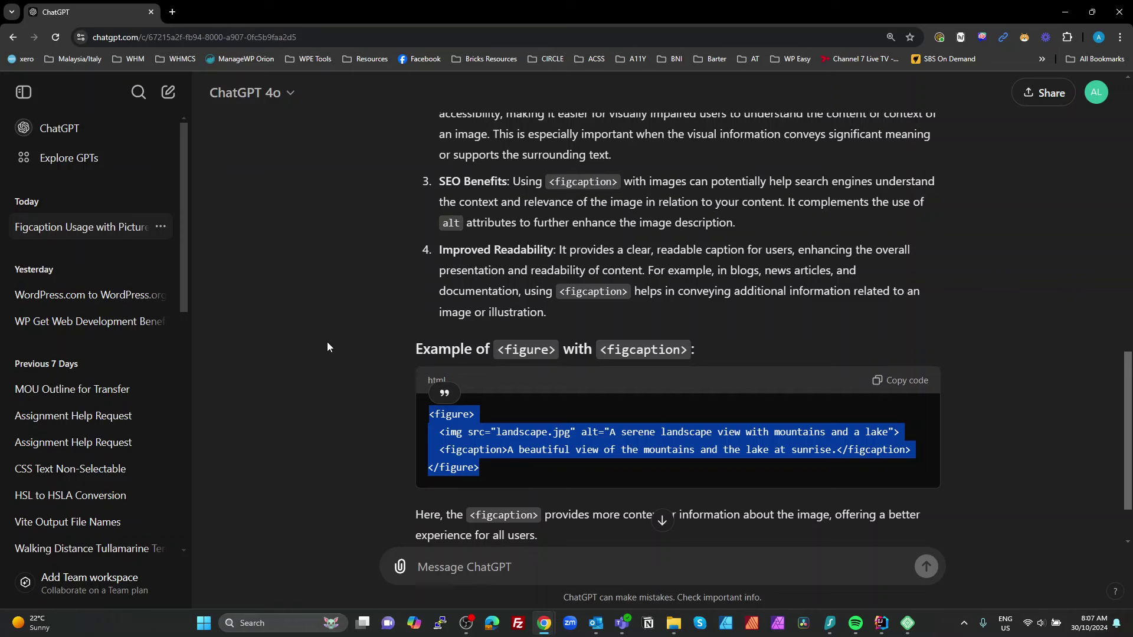
key(alt+Tab)
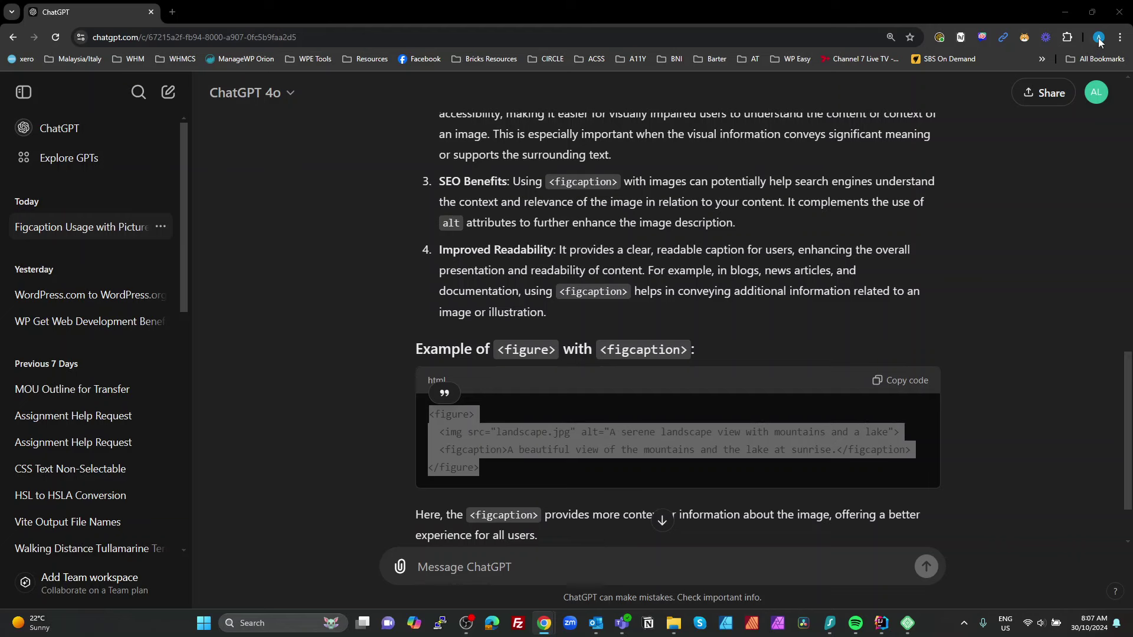
click(1066, 17)
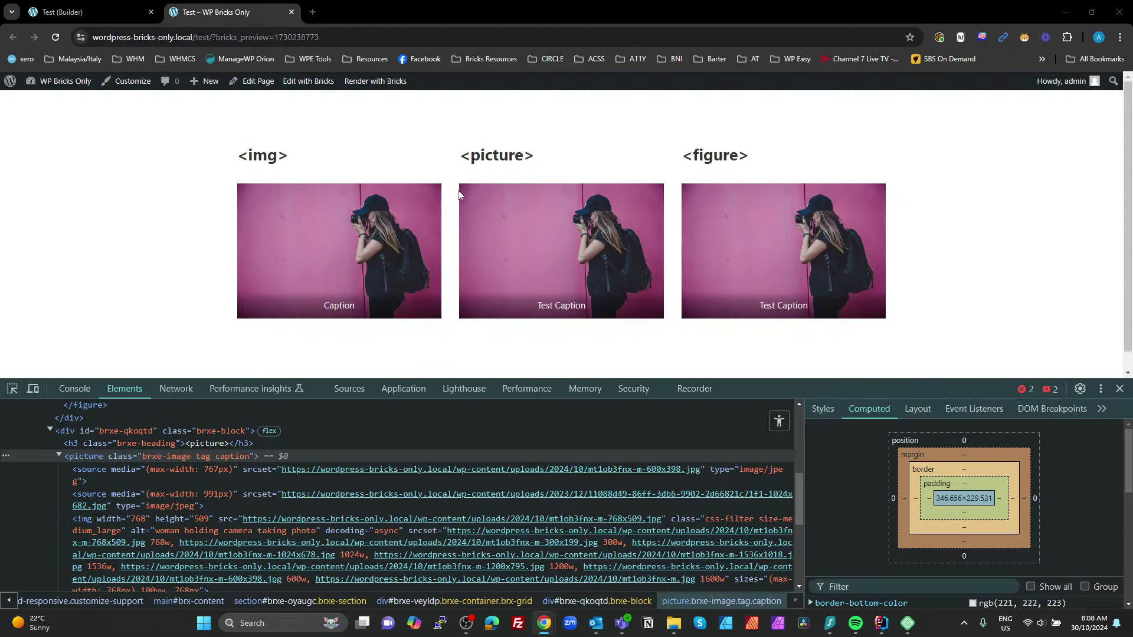
- Add a Tablet portrait source to the image inside the FIGURE block
click(123, 17)
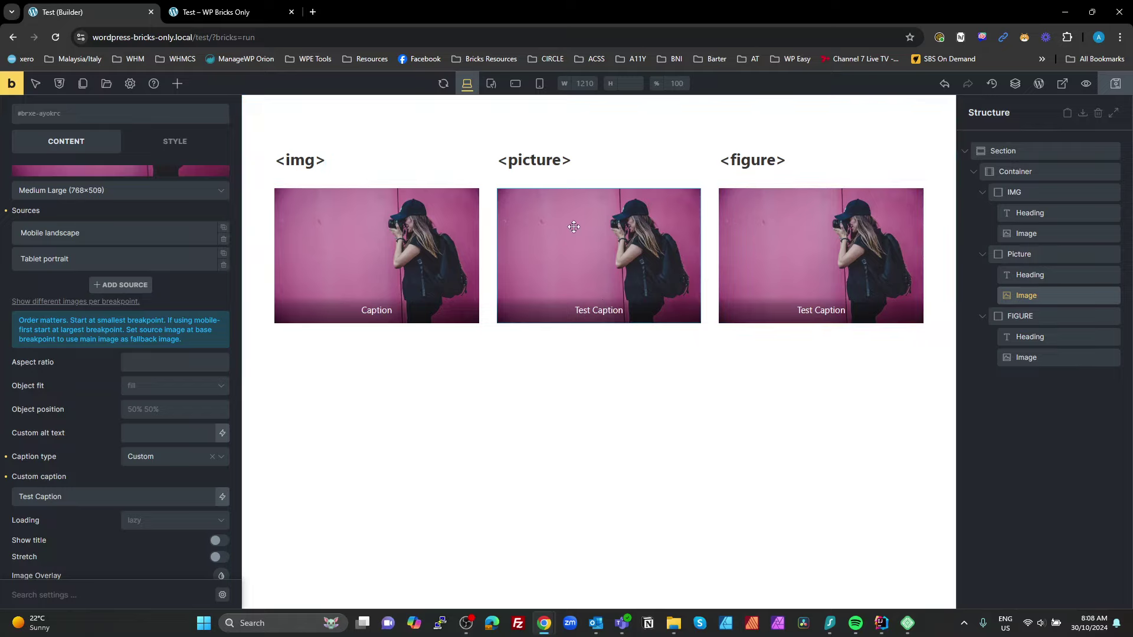
click(774, 216)
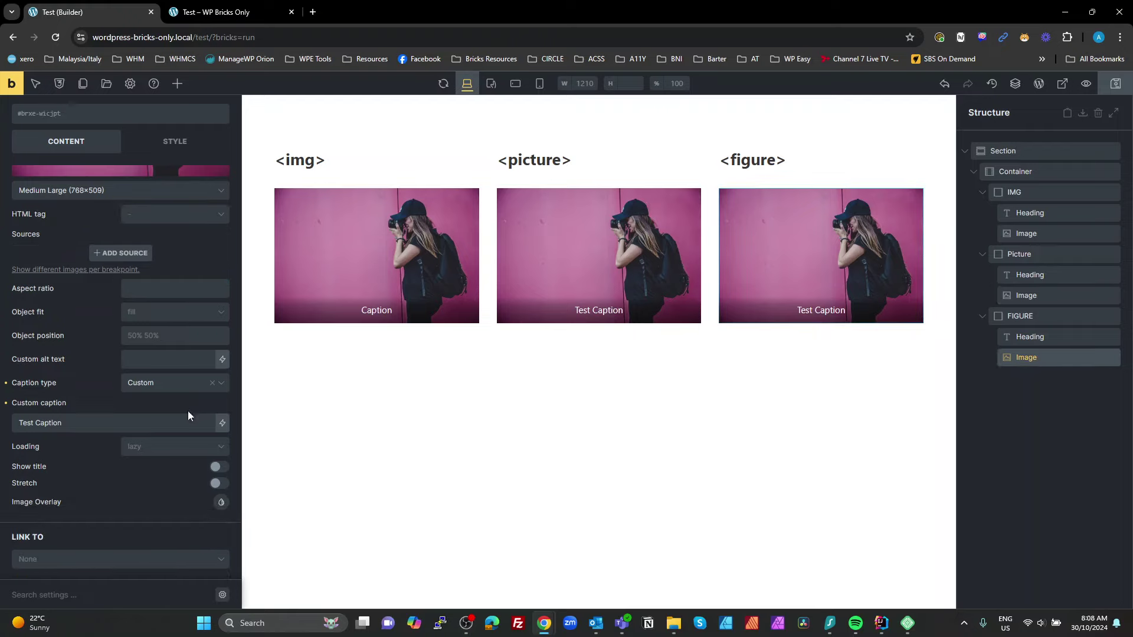
click(120, 252)
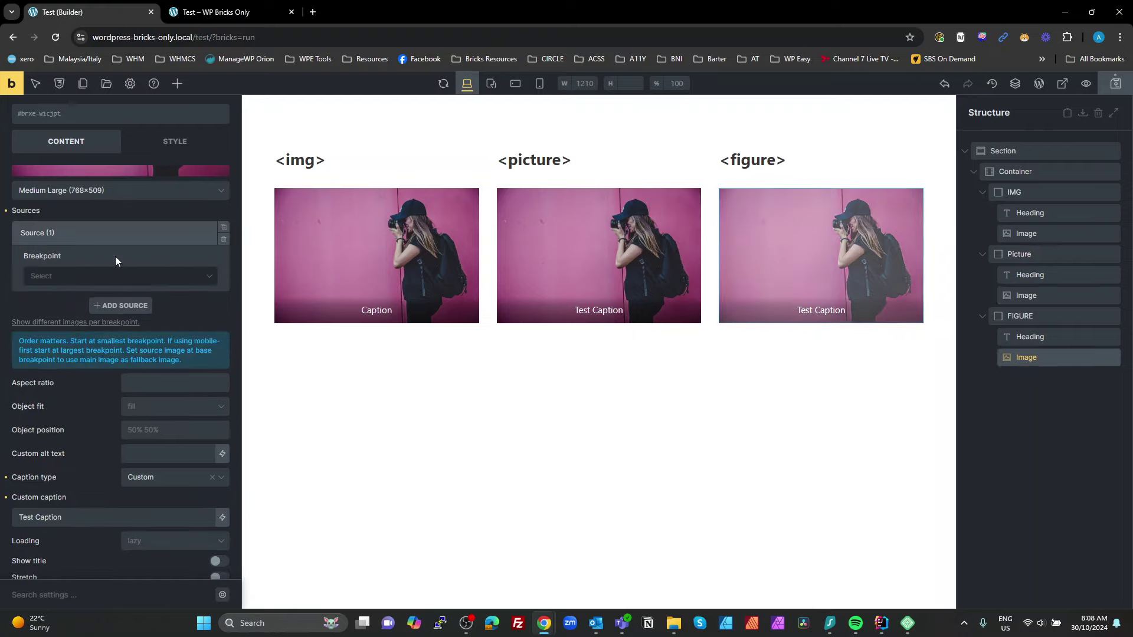
click(116, 283)
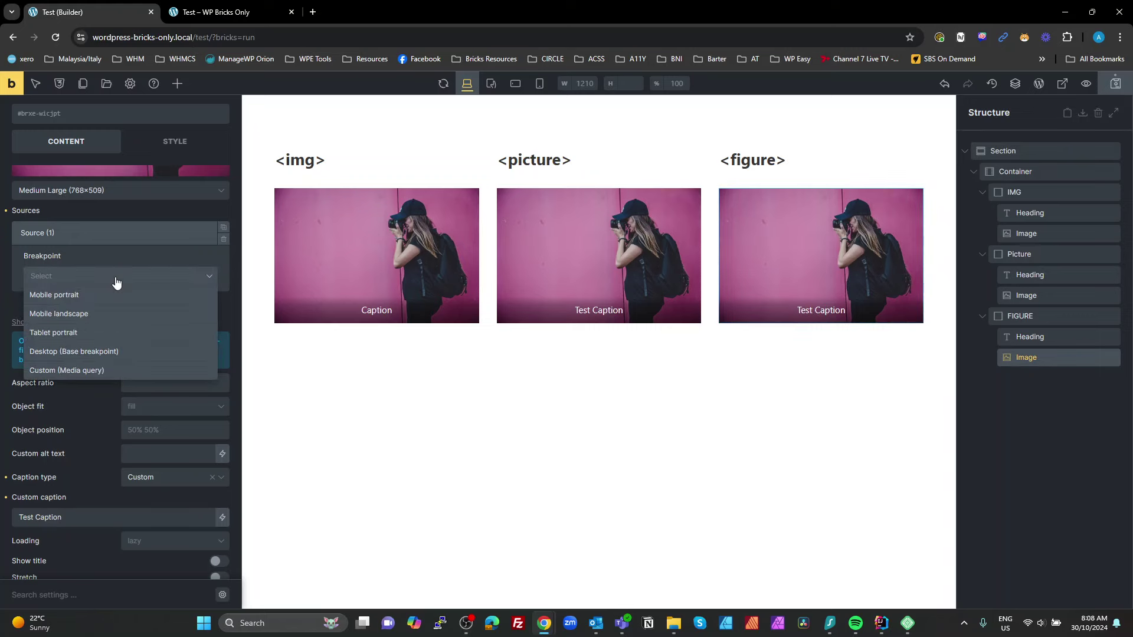
click(98, 329)
- Assign the seaside photo with birds on posts to that source and save the page
click(120, 331)
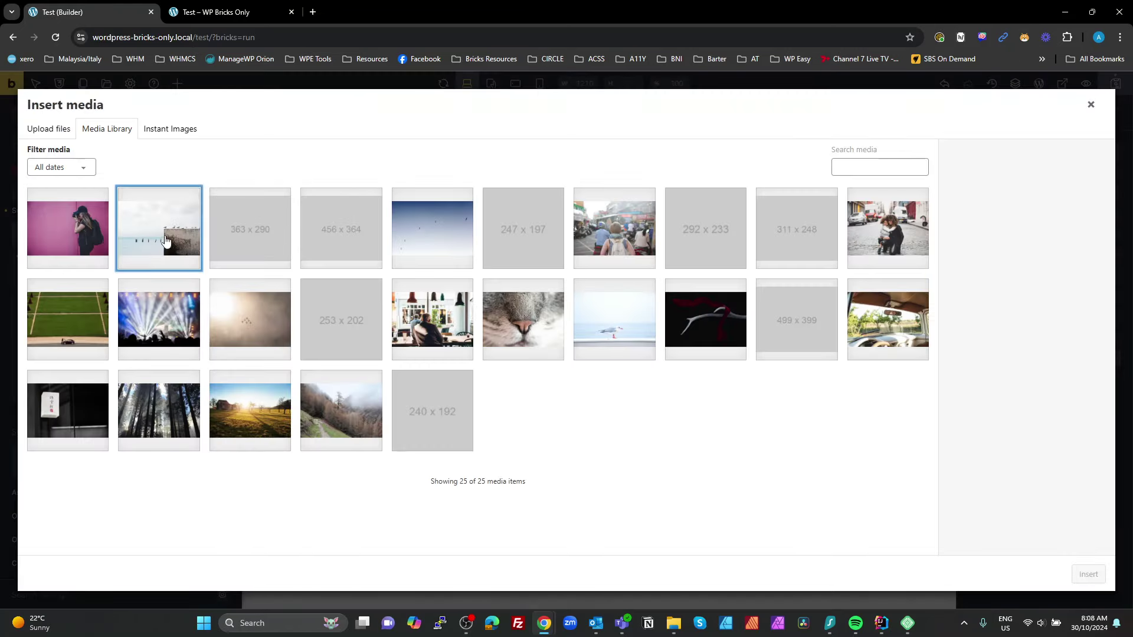
click(163, 248)
click(1088, 574)
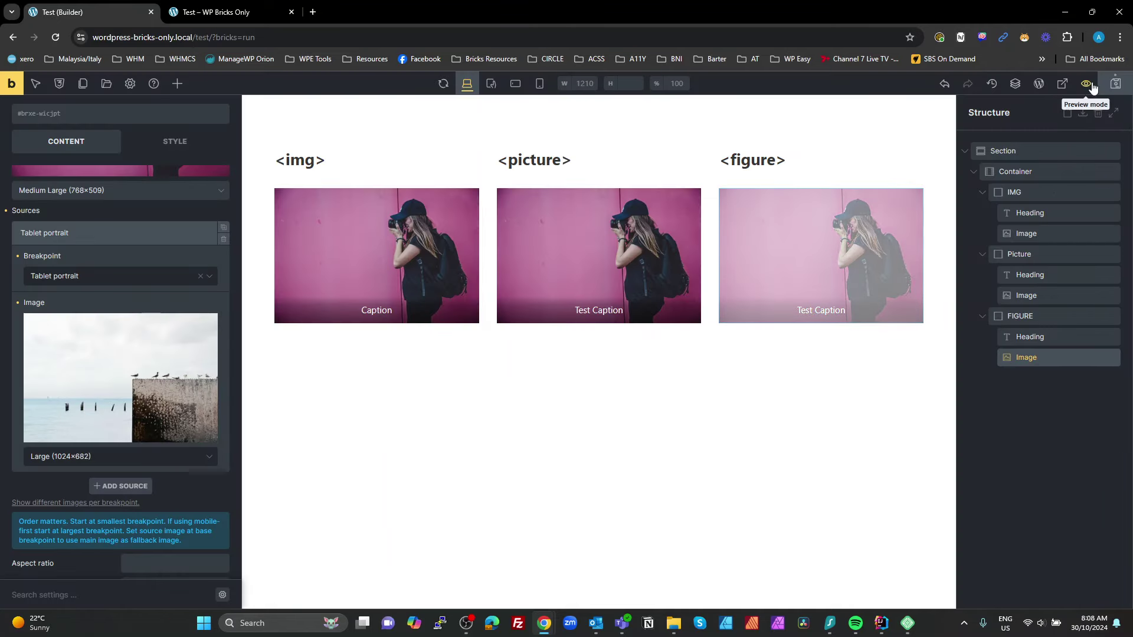
click(1115, 83)
click(1062, 83)
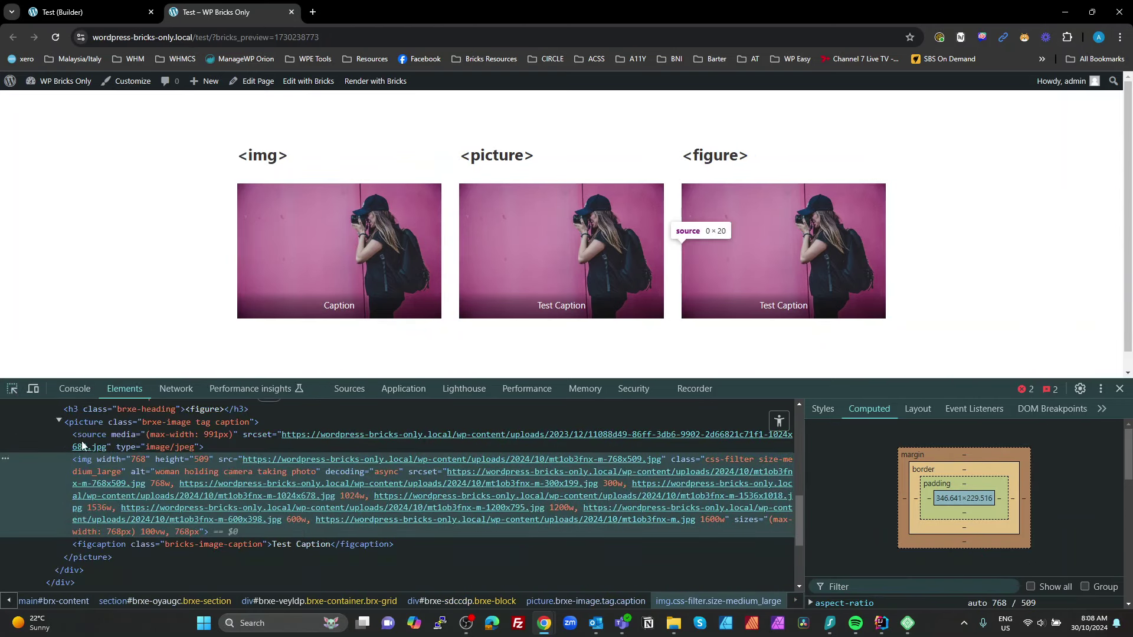
- Inspect the figure's <picture> node: max-width 991px source, img, and 'Test Caption' figcaption
click(91, 424)
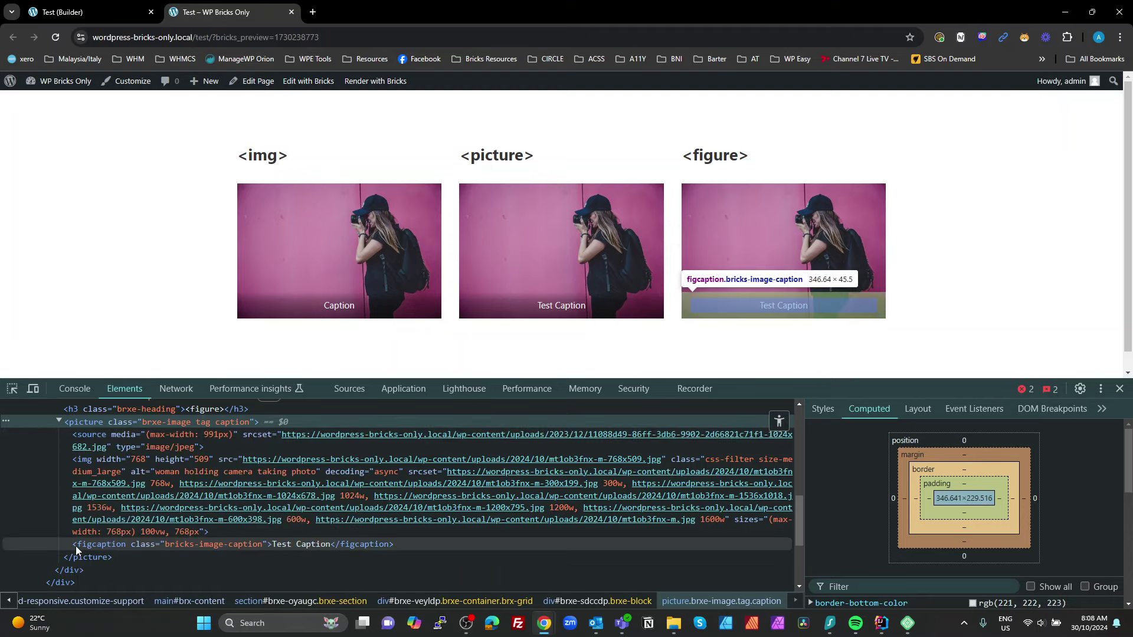
mouse_move(75, 462)
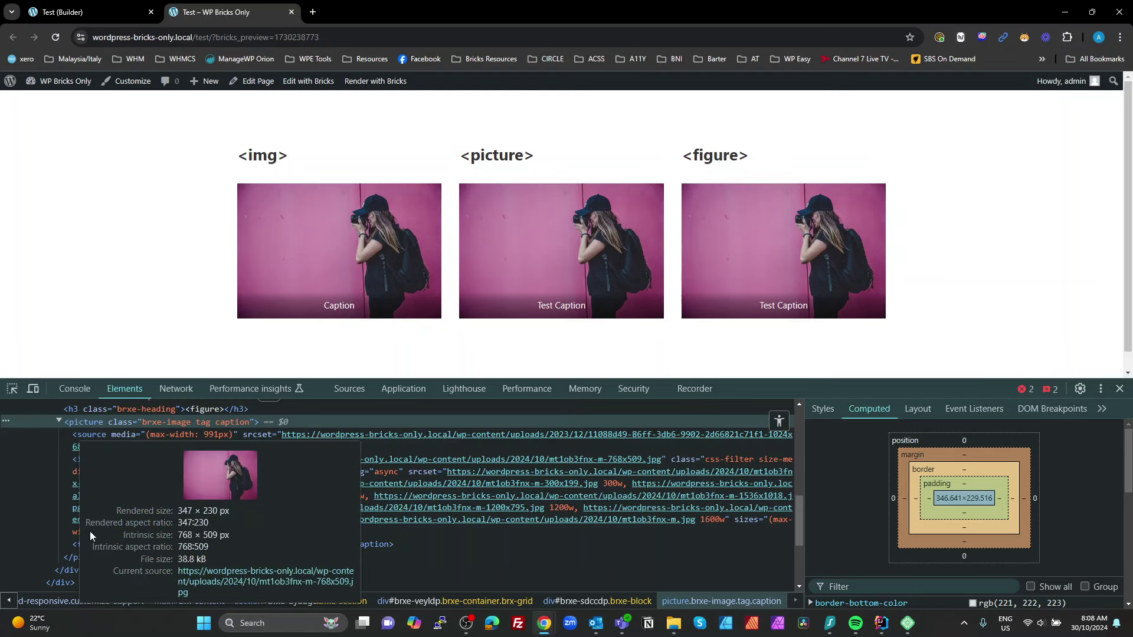
mouse_move(603, 493)
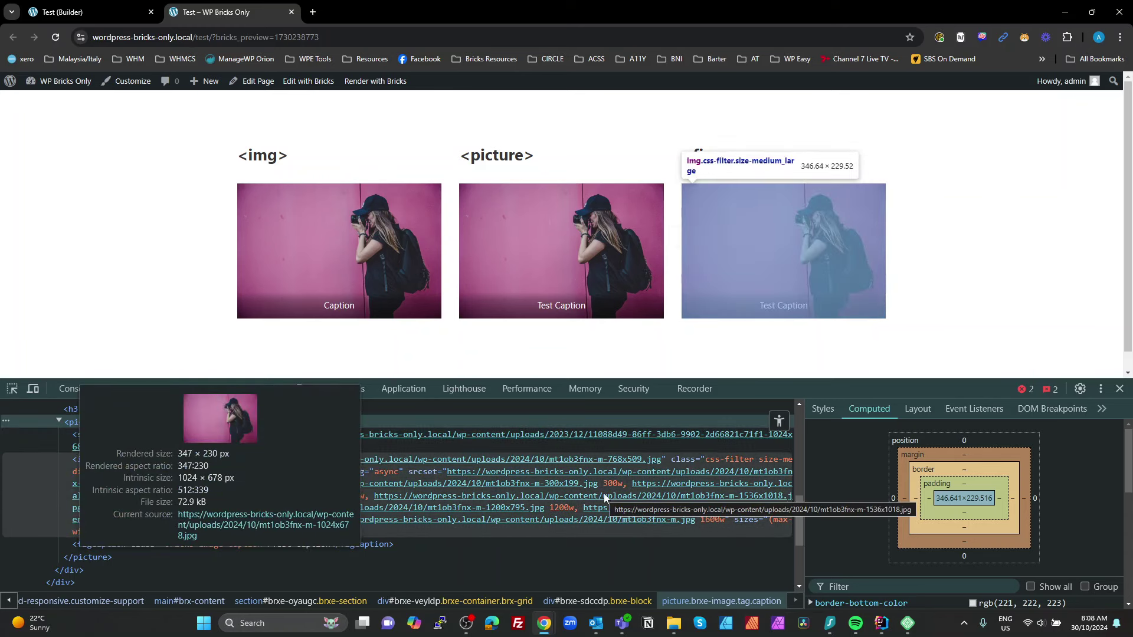